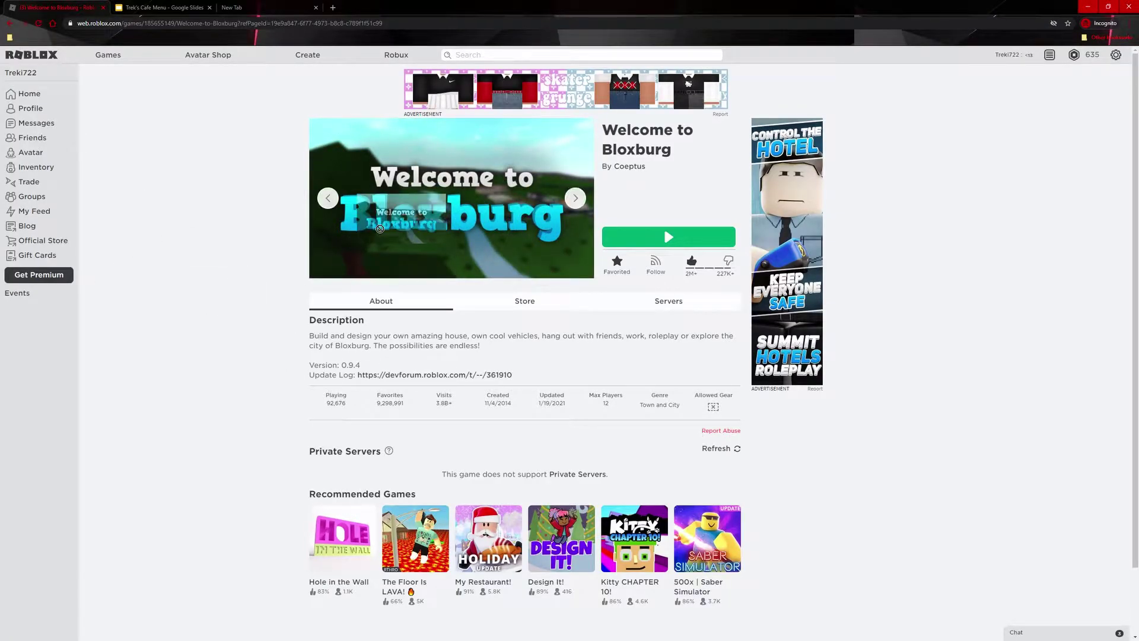
{"action": "right_click", "coordinate": [472, 232]}
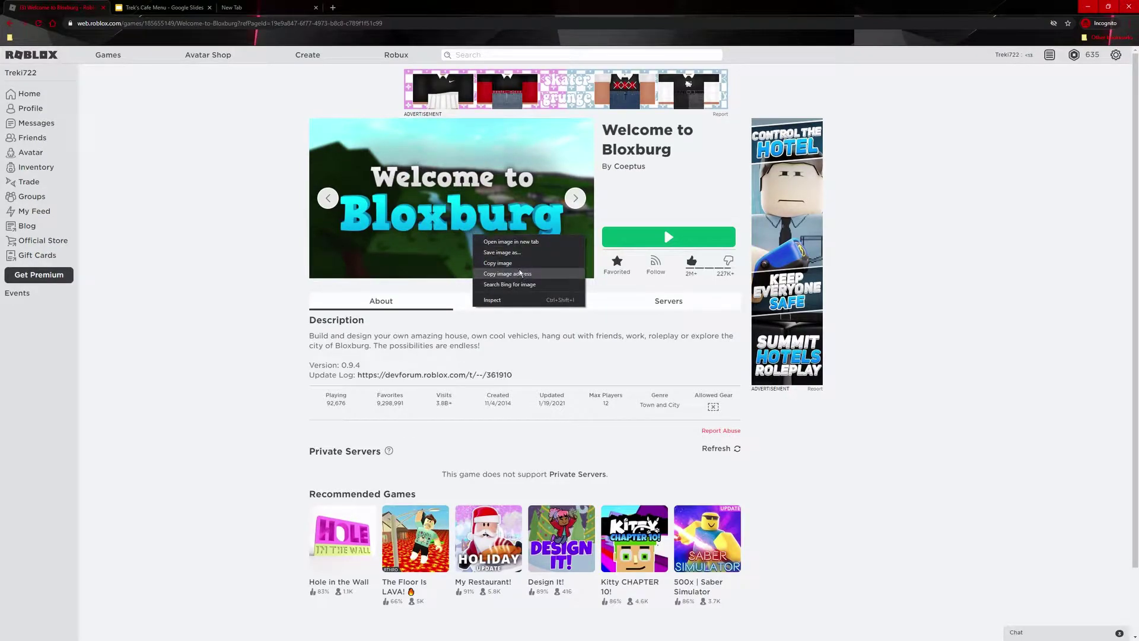
{"action": "left_click", "coordinate": [219, 286]}
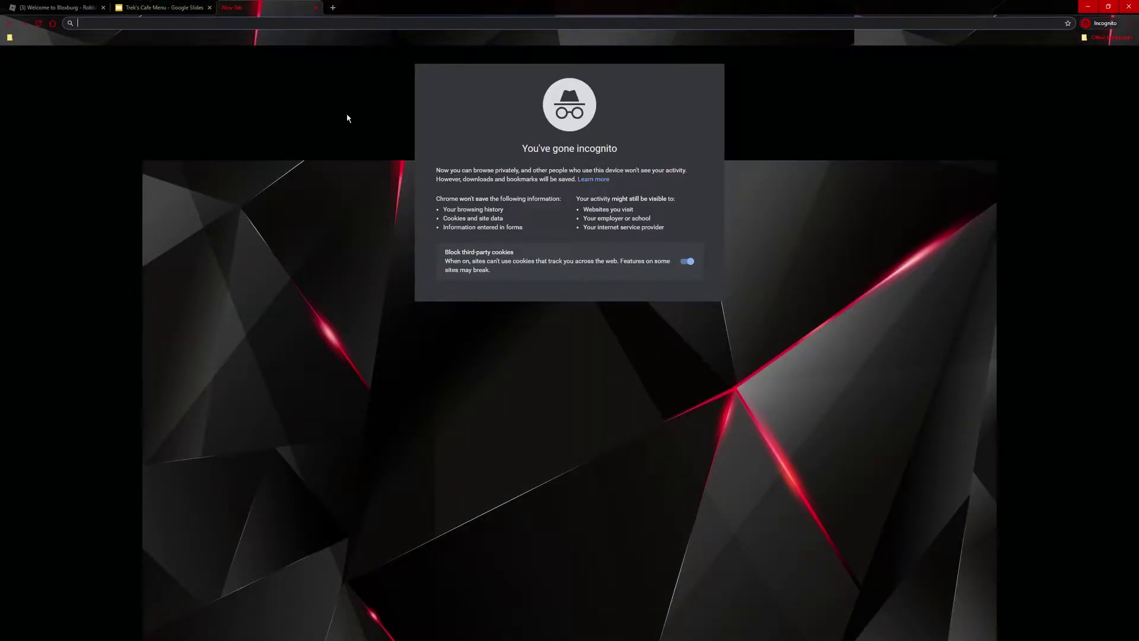
{"action": "right_click", "coordinate": [123, 4]}
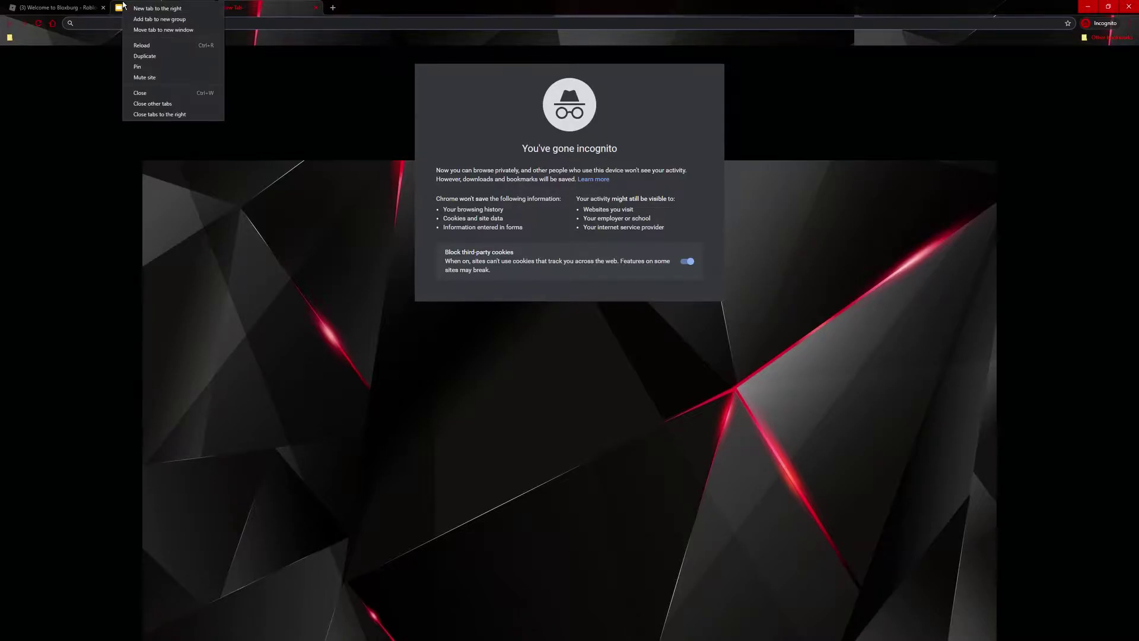
{"action": "left_click", "coordinate": [125, 5]}
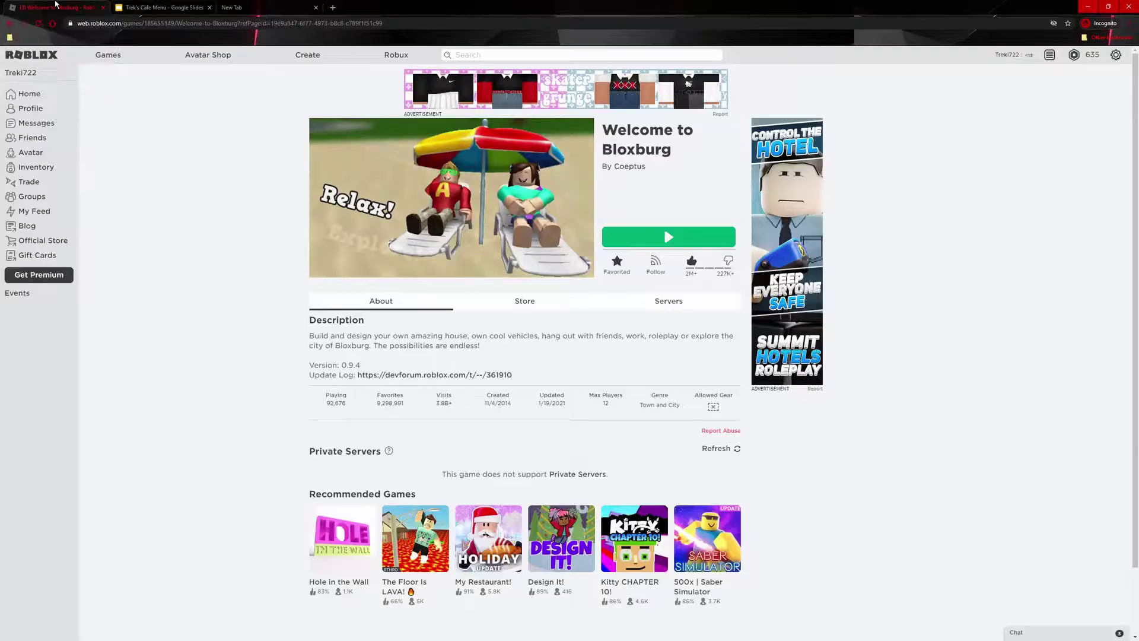
- Launch Welcome to Bloxburg from its Roblox page and continue past the work-in-progress notice
{"action": "left_click", "coordinate": [57, 7]}
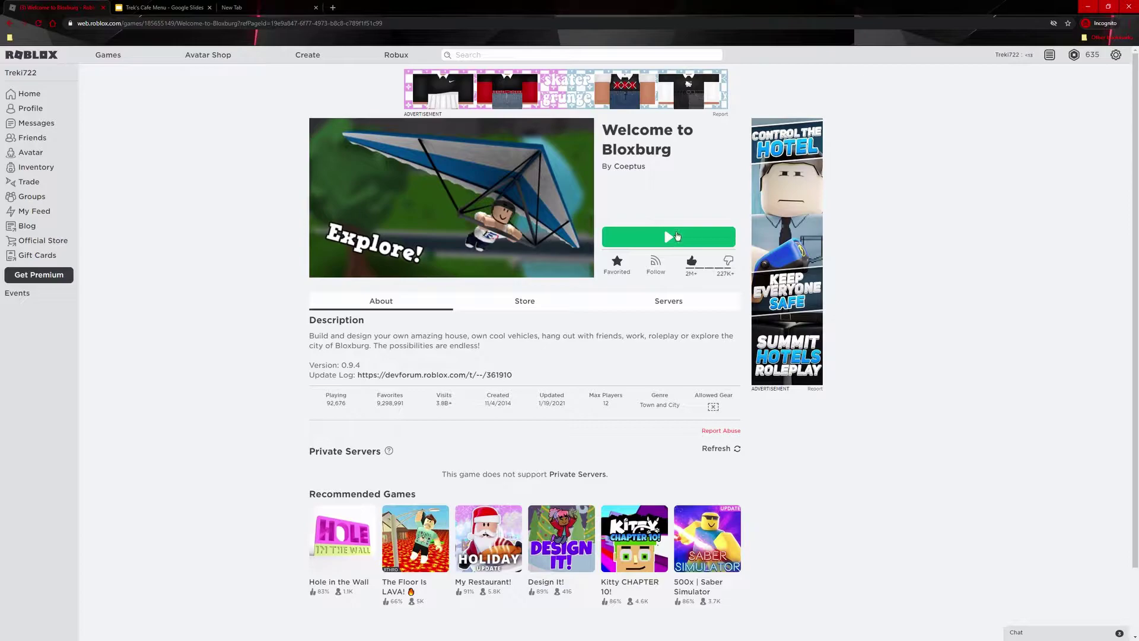
{"action": "left_click", "coordinate": [676, 237]}
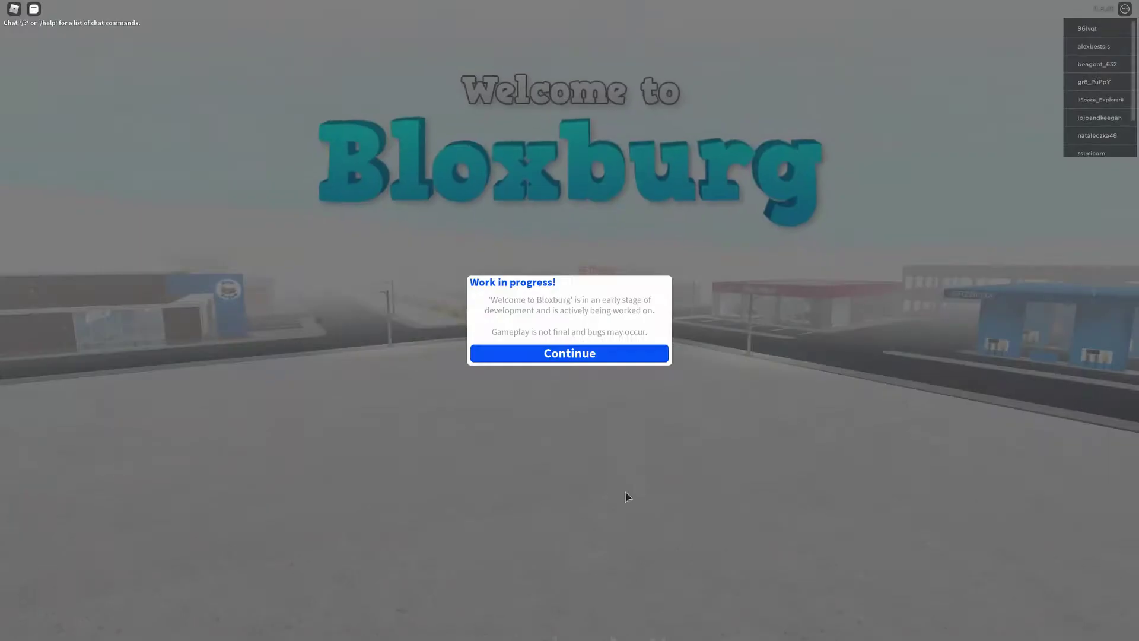
{"action": "left_click", "coordinate": [602, 351]}
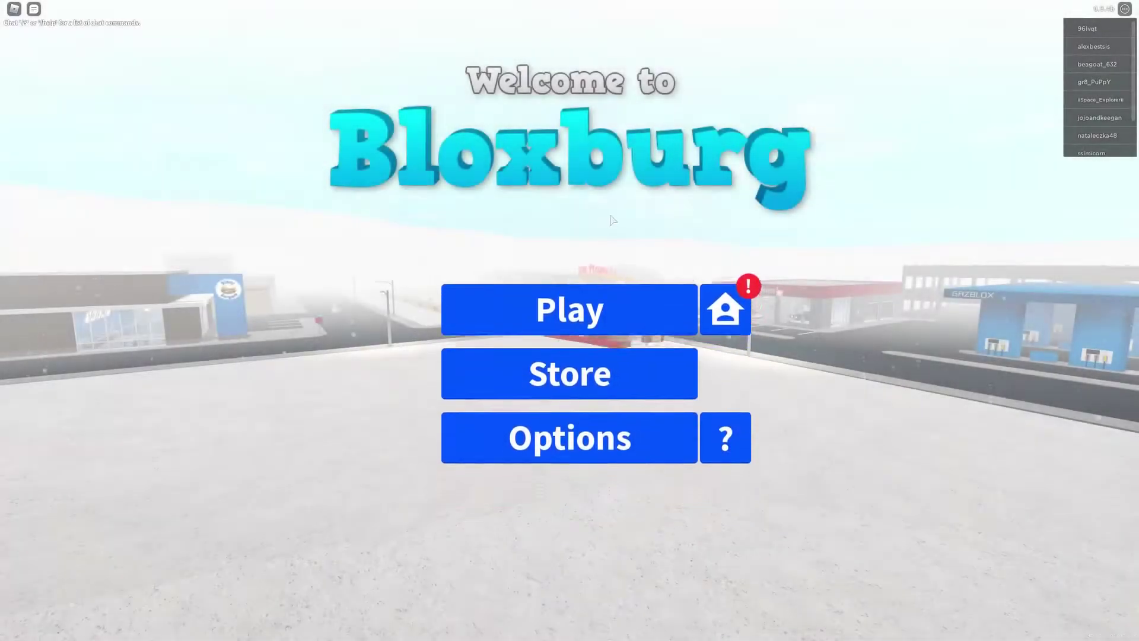
- Start playing with the house "Only House" on the first plot location offered
{"action": "left_click", "coordinate": [686, 284]}
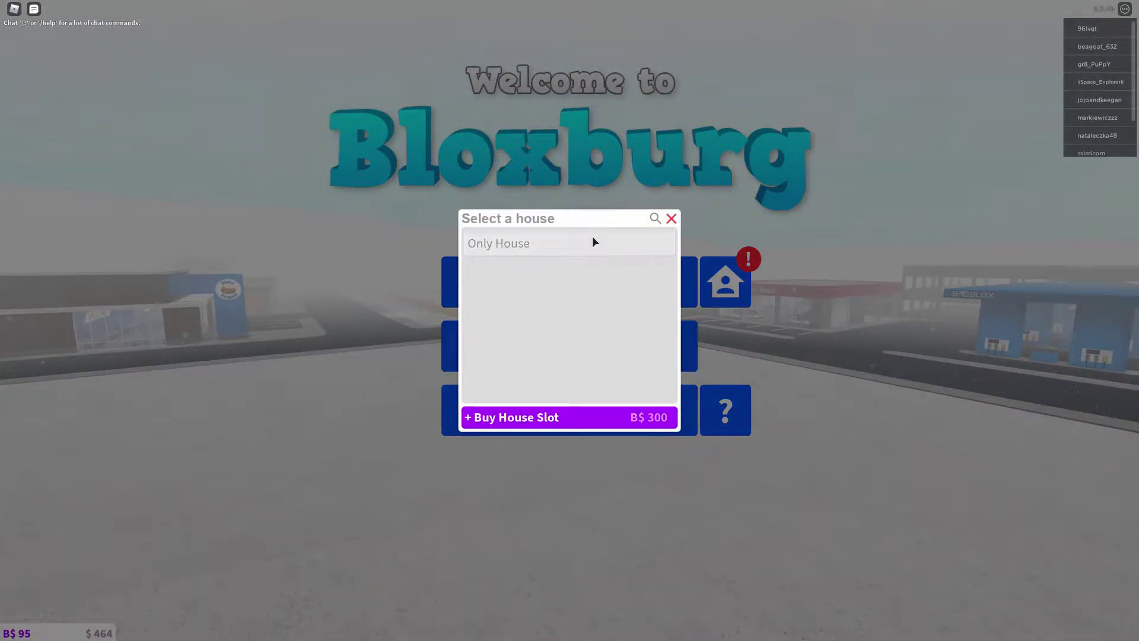
{"action": "left_click", "coordinate": [592, 240]}
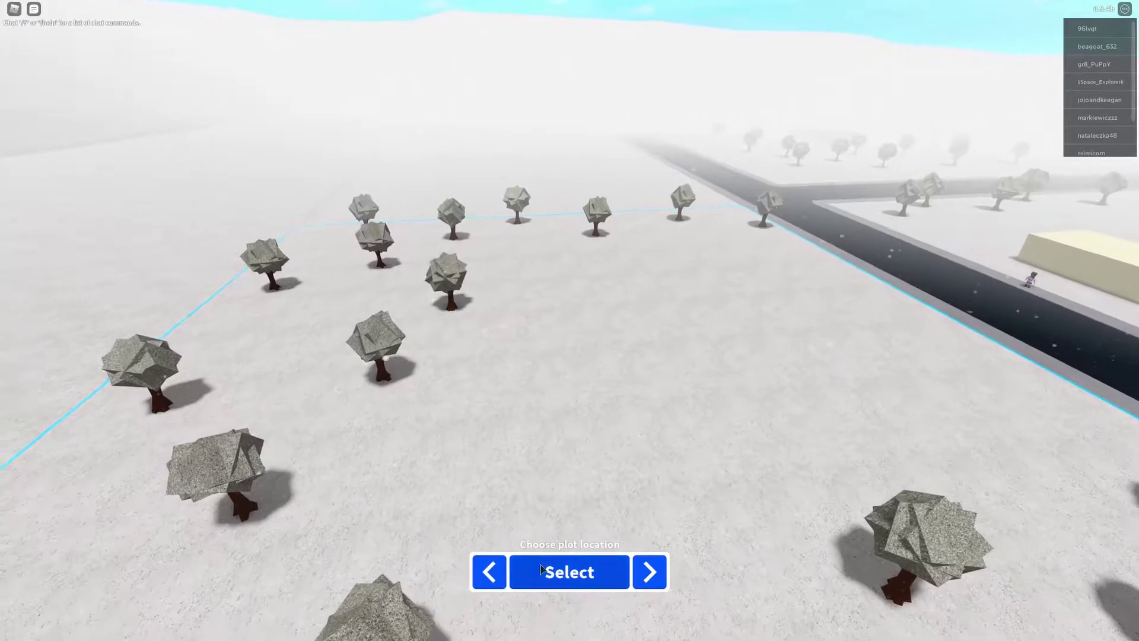
{"action": "left_click", "coordinate": [560, 575]}
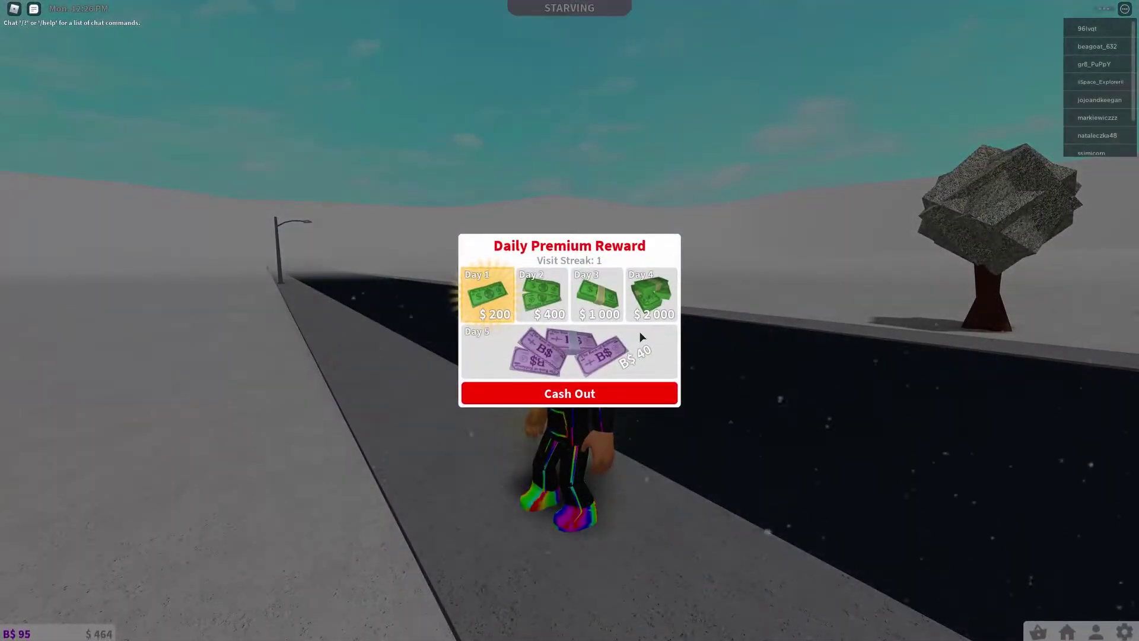
{"action": "left_click", "coordinate": [618, 392]}
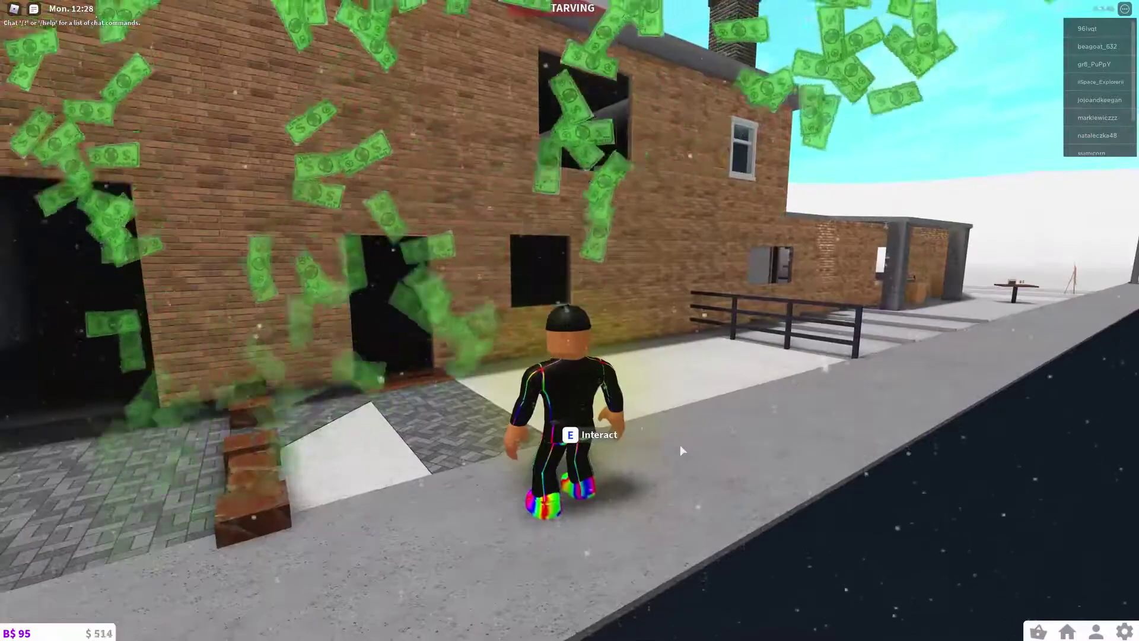
- Walk the character along the brick house to the cafe menu board beside the serving window
{"action": "right_click", "coordinate": [680, 446]}
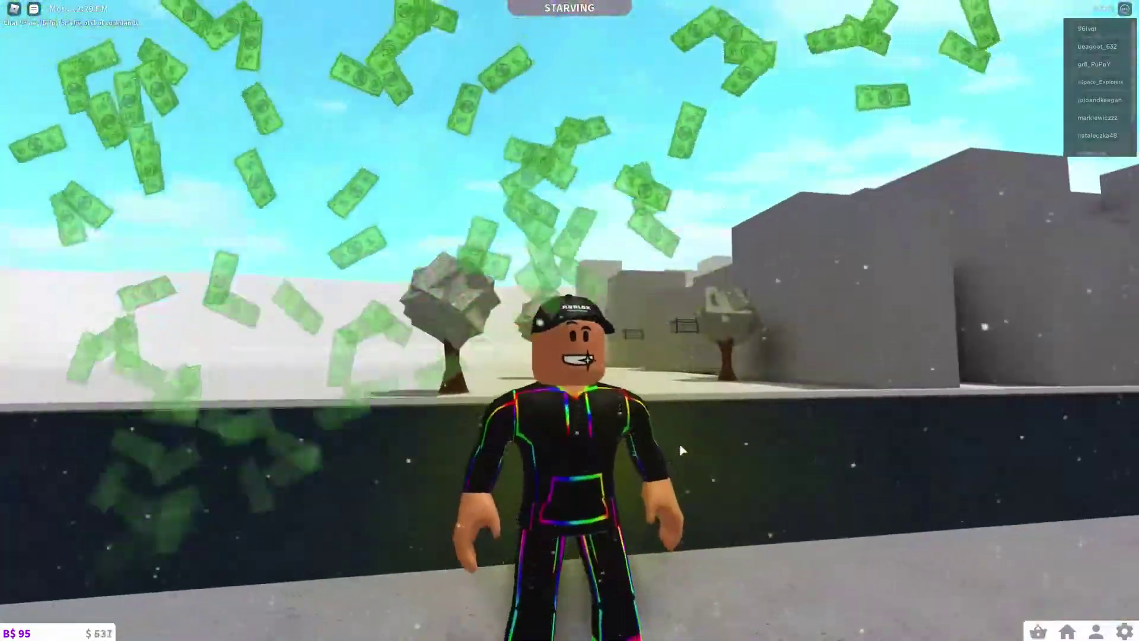
{"action": "key", "text": "w"}
{"action": "key", "text": "d"}
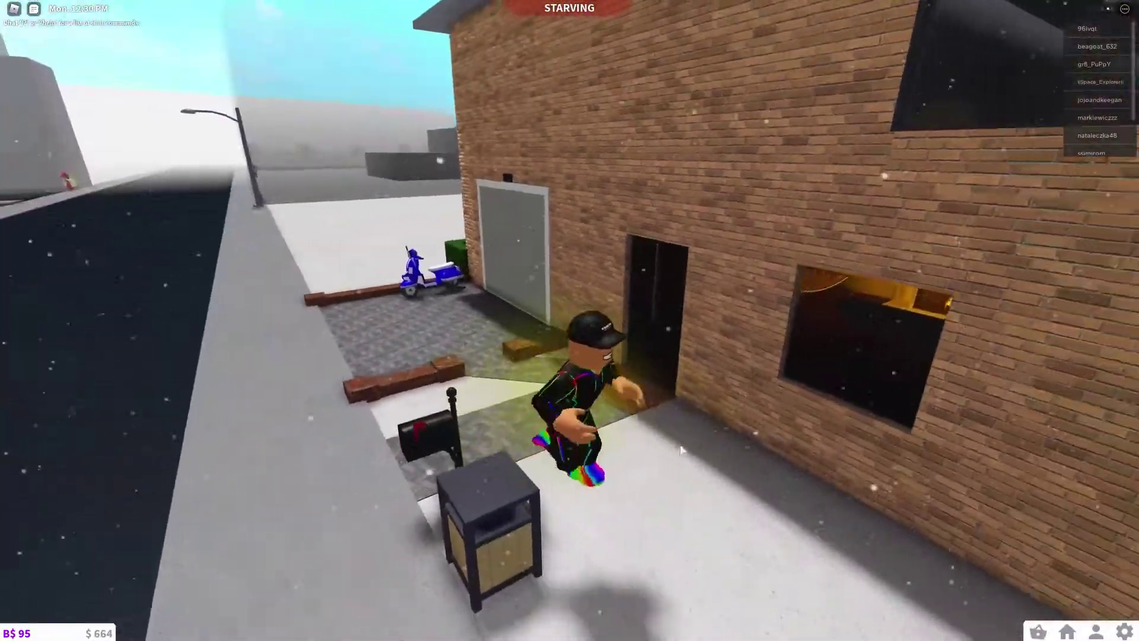
{"action": "key", "text": "w"}
{"action": "key", "text": "w"}
{"action": "key", "text": "space"}
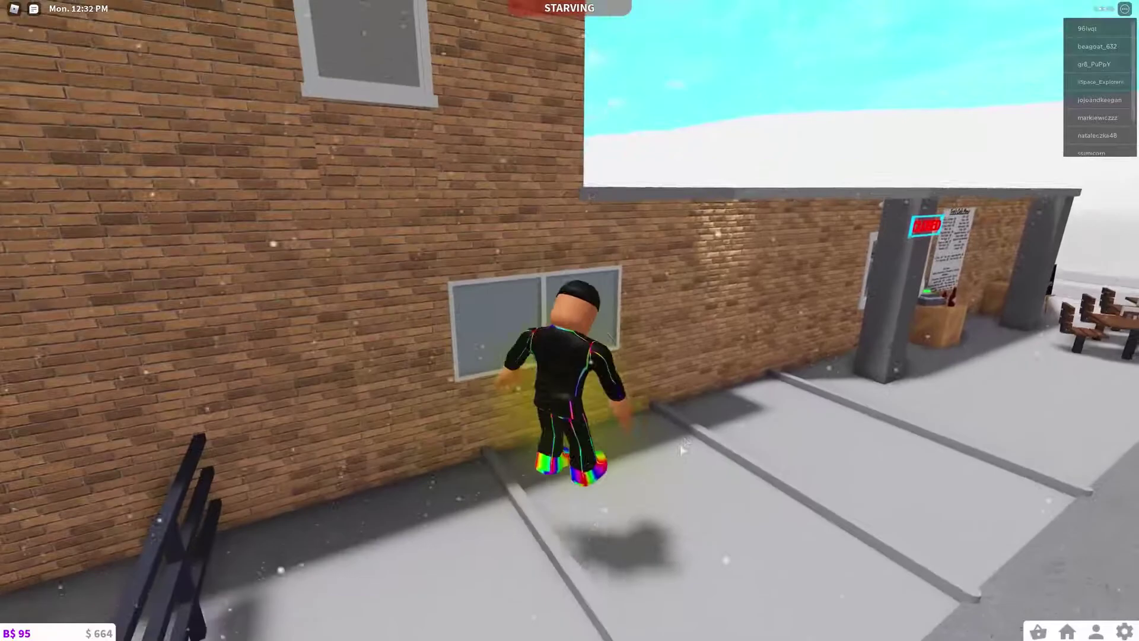
{"action": "key", "text": "s"}
{"action": "key", "text": "d"}
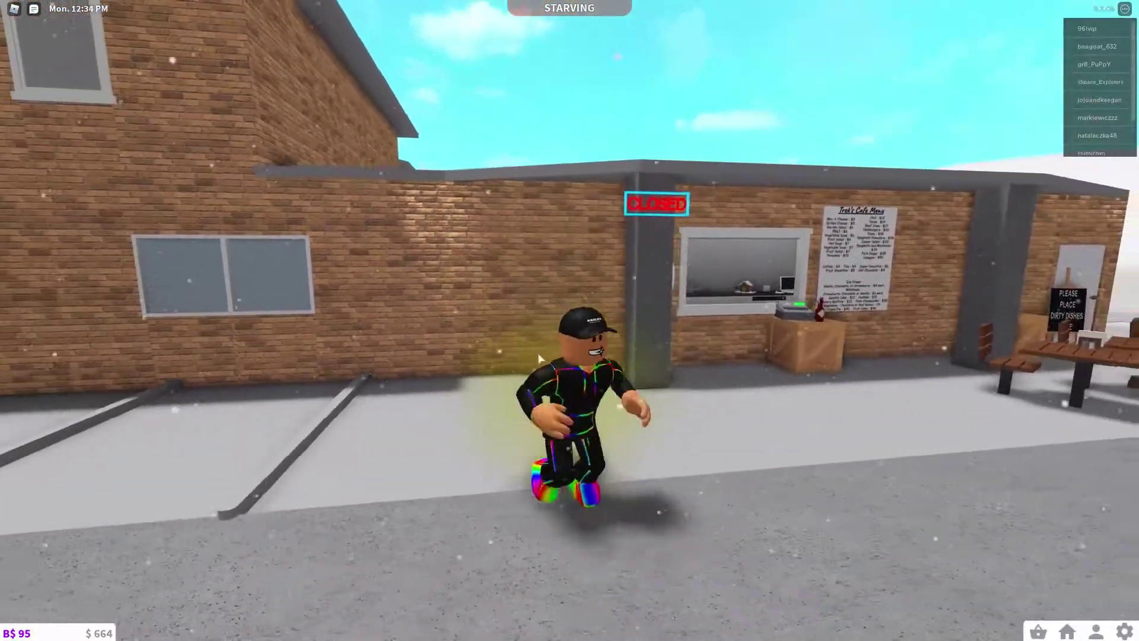
{"action": "key", "text": "w"}
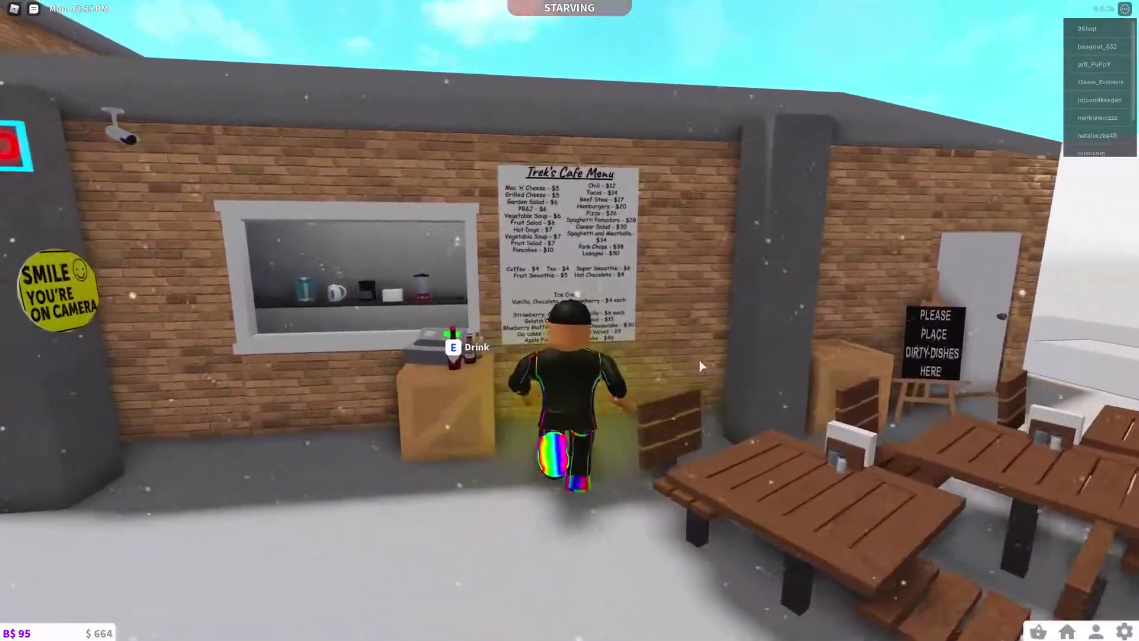
{"action": "key", "text": "s"}
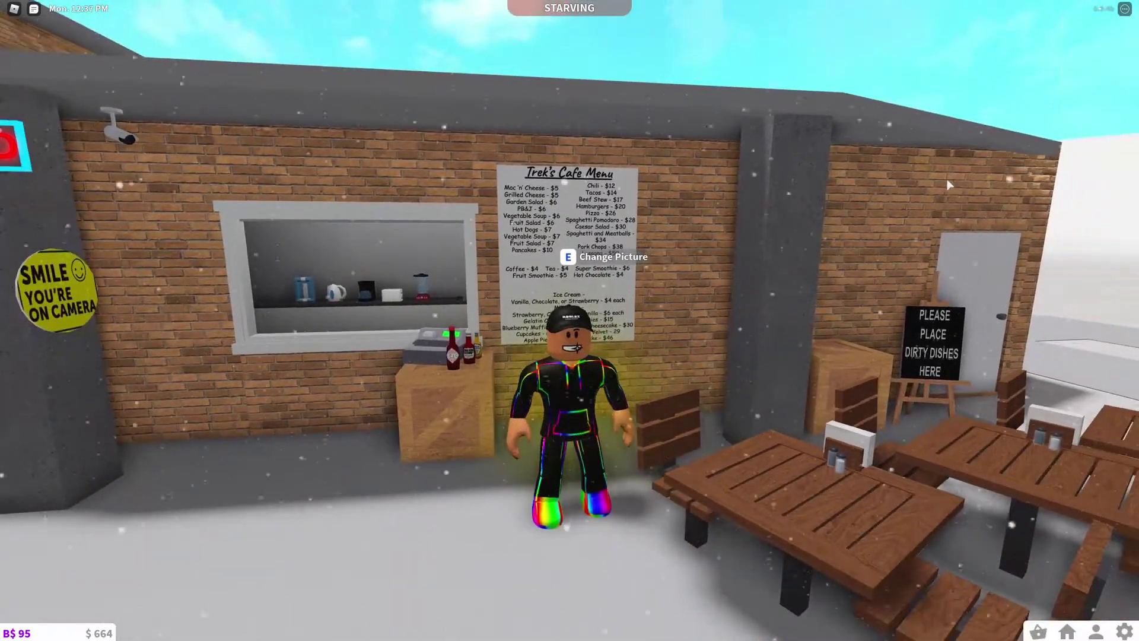
- Hide the player list and move the character around in front of the cafe menu board to examine it
{"action": "scroll", "coordinate": [1075, 122], "scroll_direction": "down", "scroll_amount": 2}
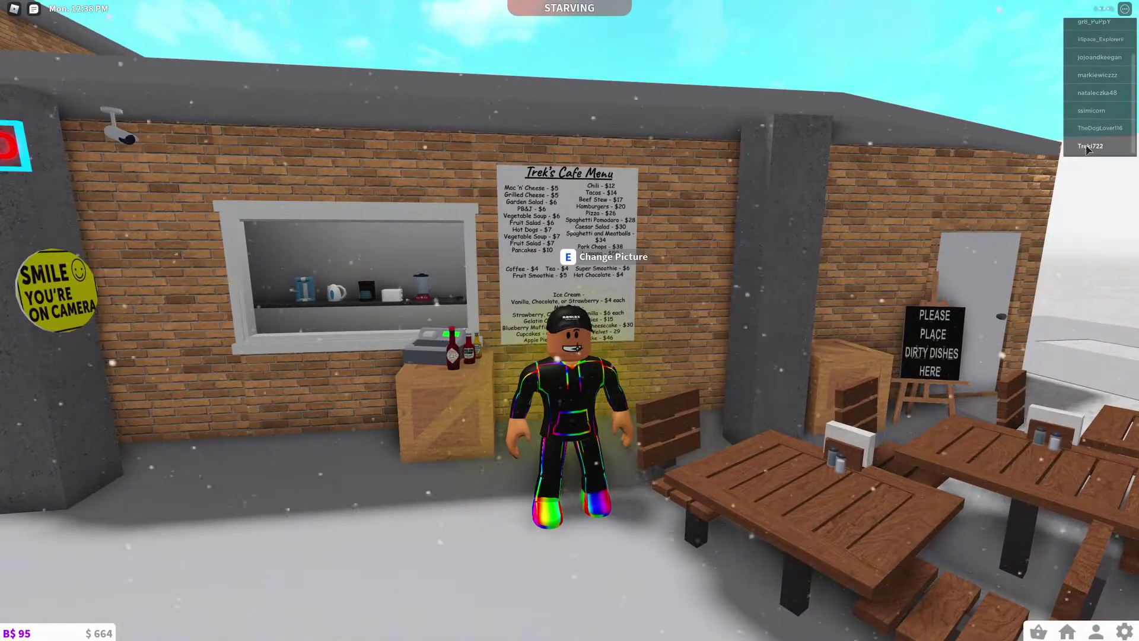
{"action": "key", "text": "Tab"}
{"action": "key", "text": "w"}
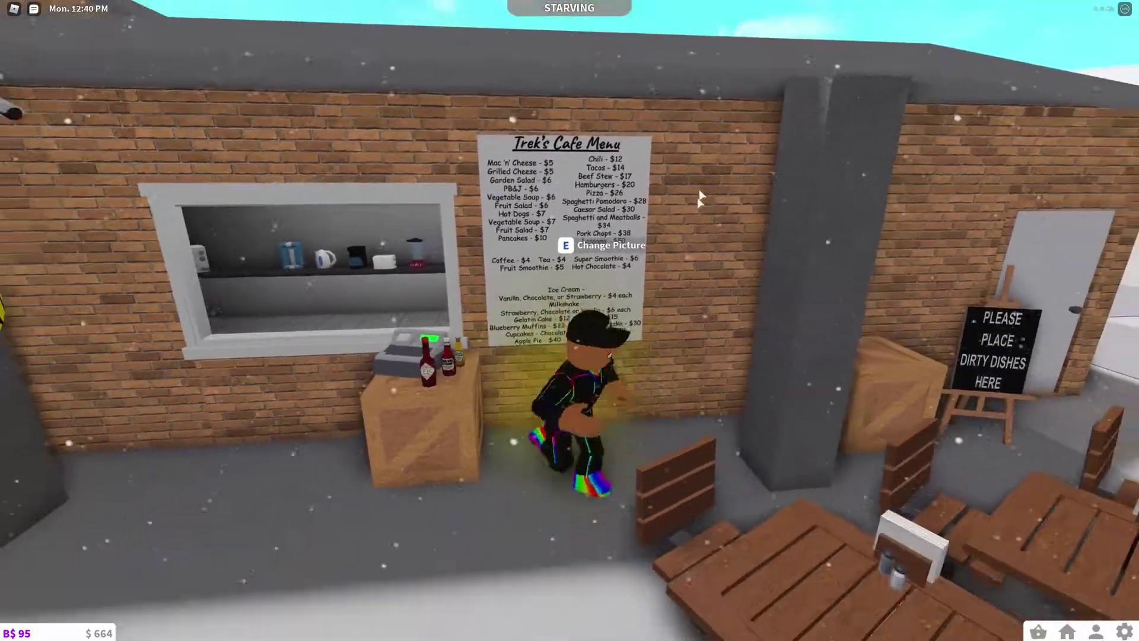
{"action": "key", "text": "a"}
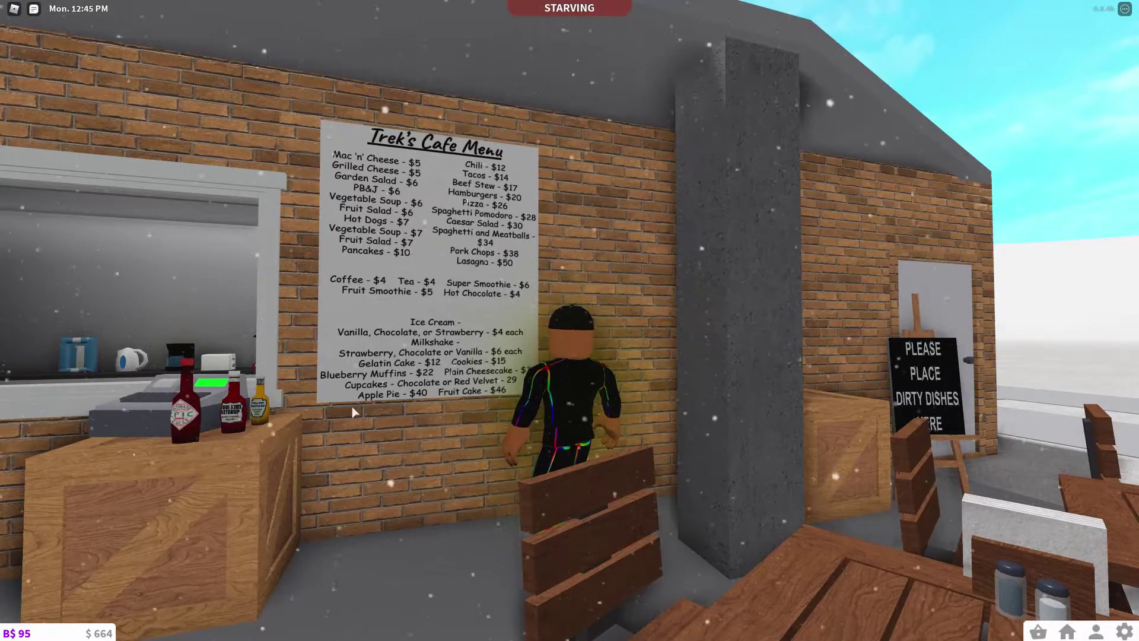
{"action": "key", "text": "s"}
{"action": "key", "text": "a"}
{"action": "key", "text": "w"}
{"action": "key", "text": "d"}
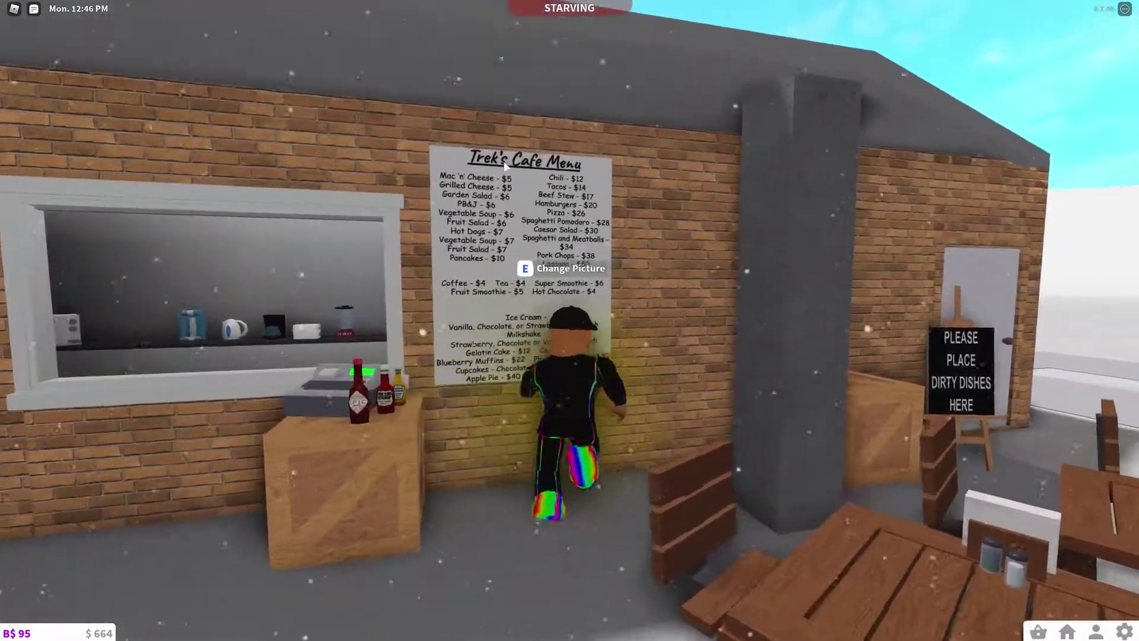
{"action": "key", "text": "a"}
{"action": "key", "text": "d"}
{"action": "key", "text": "s"}
{"action": "key", "text": "w"}
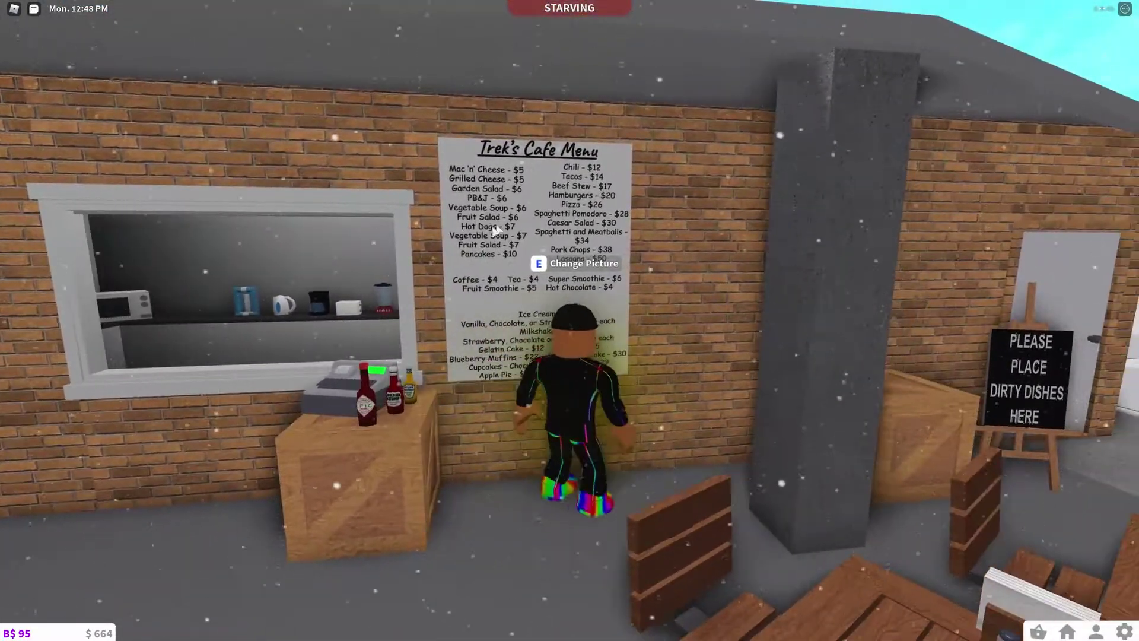
- Change the menu board's picture to the purple "Welcome in cafe" menu by searching the pictures for "menu"
{"action": "key", "text": "e"}
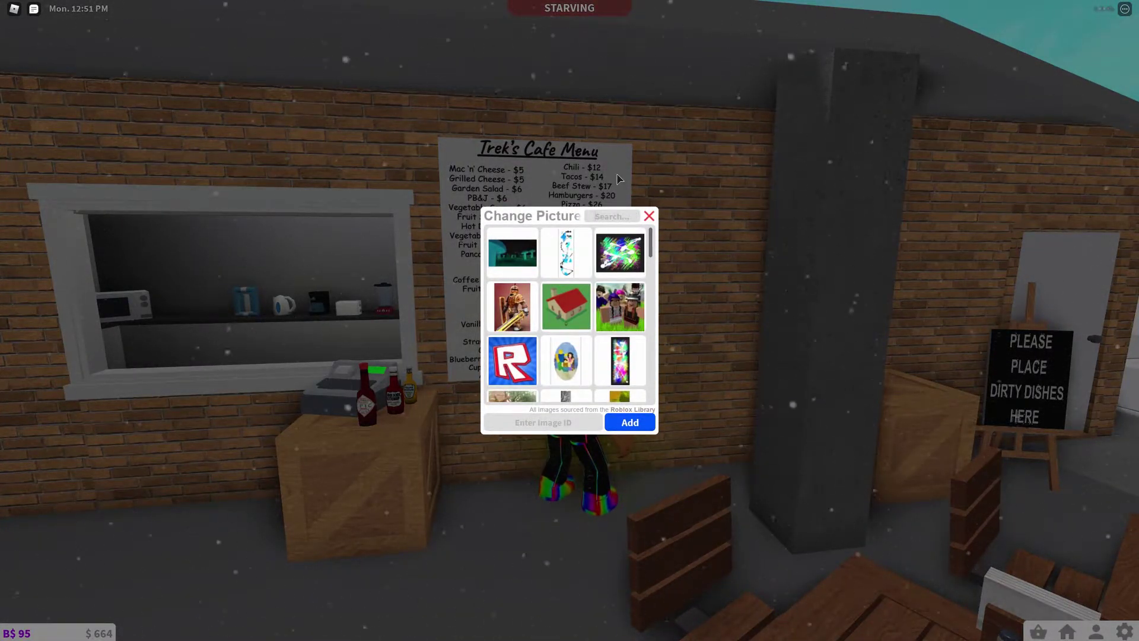
{"action": "key", "text": "Return"}
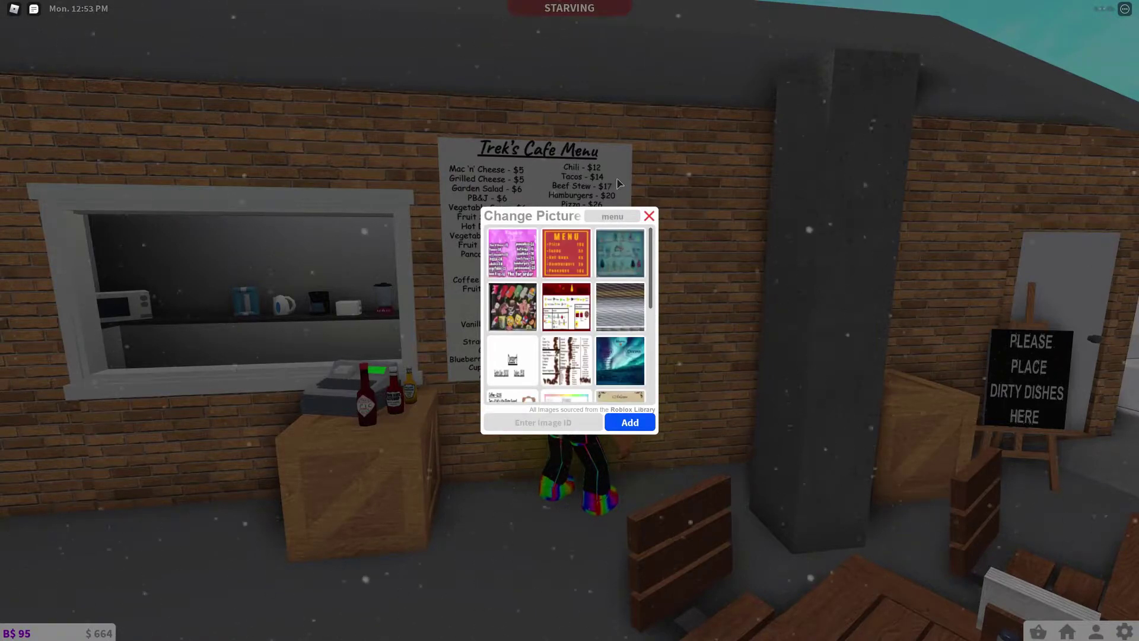
{"action": "left_click", "coordinate": [513, 255]}
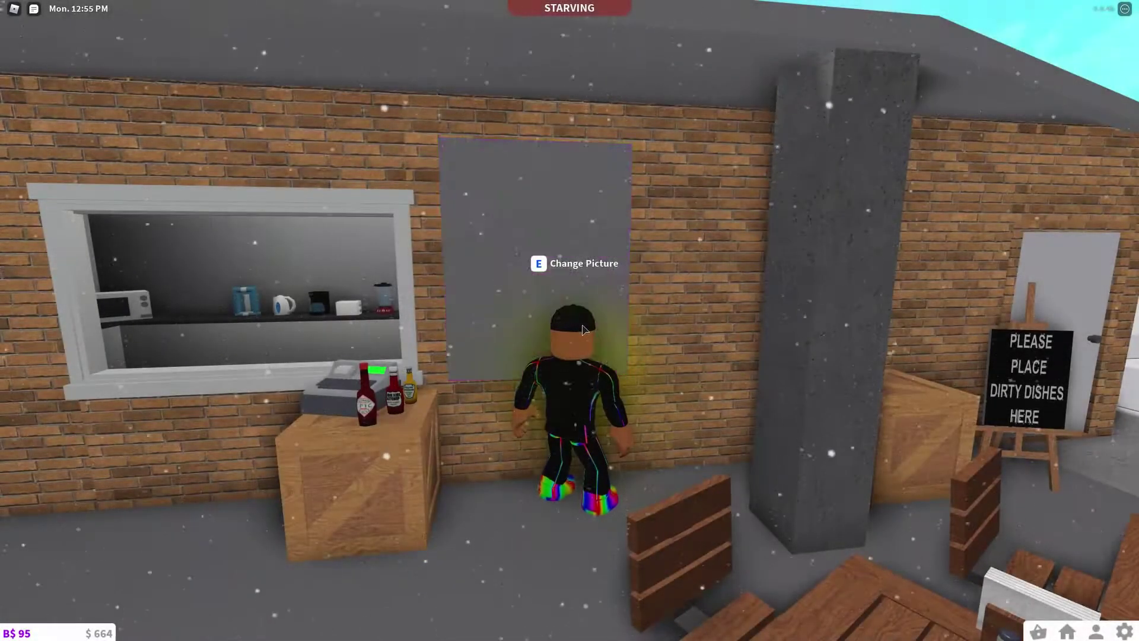
{"action": "key", "text": "d"}
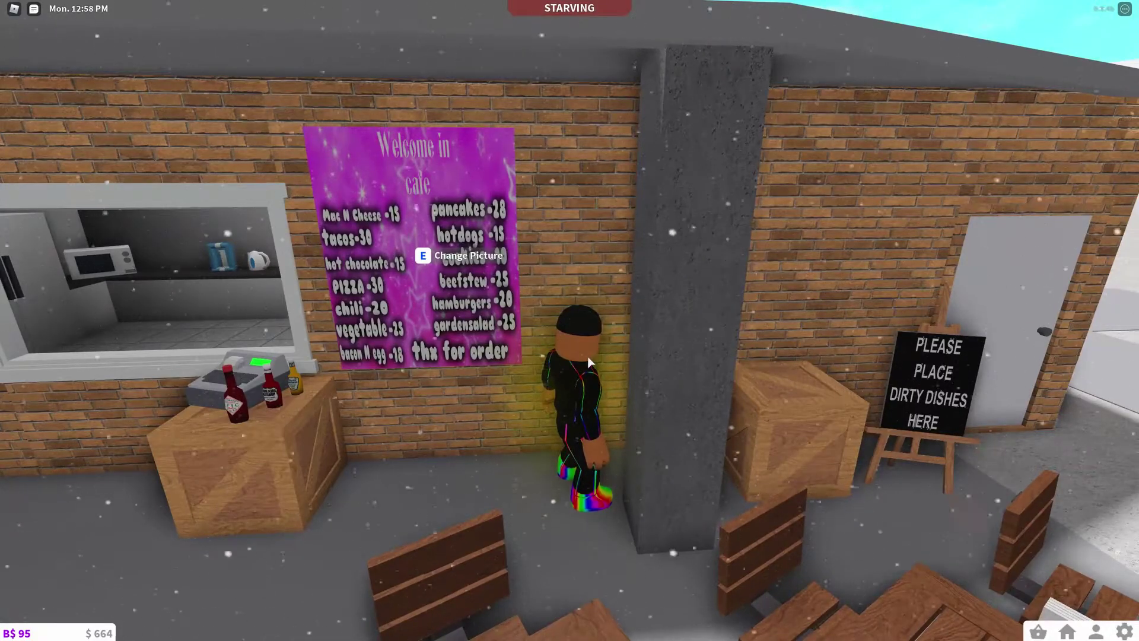
- Search the pictures for "menu" and set the board to the white menu listing teas, juices and ice cream
{"action": "key", "text": "e"}
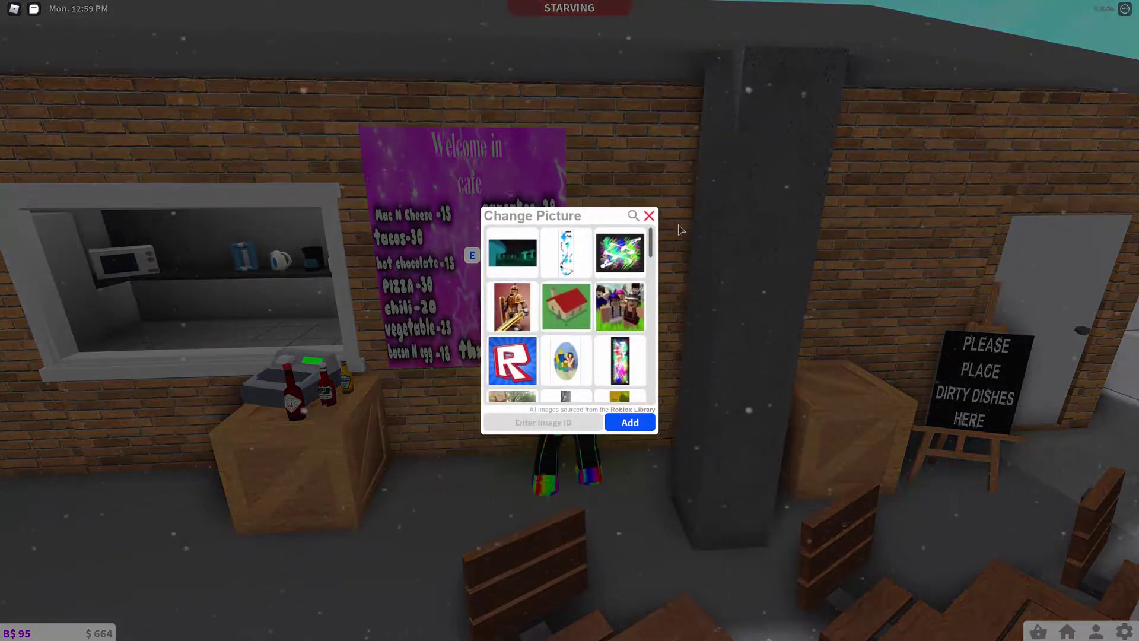
{"action": "left_click", "coordinate": [635, 217]}
{"action": "type", "text": "me"}
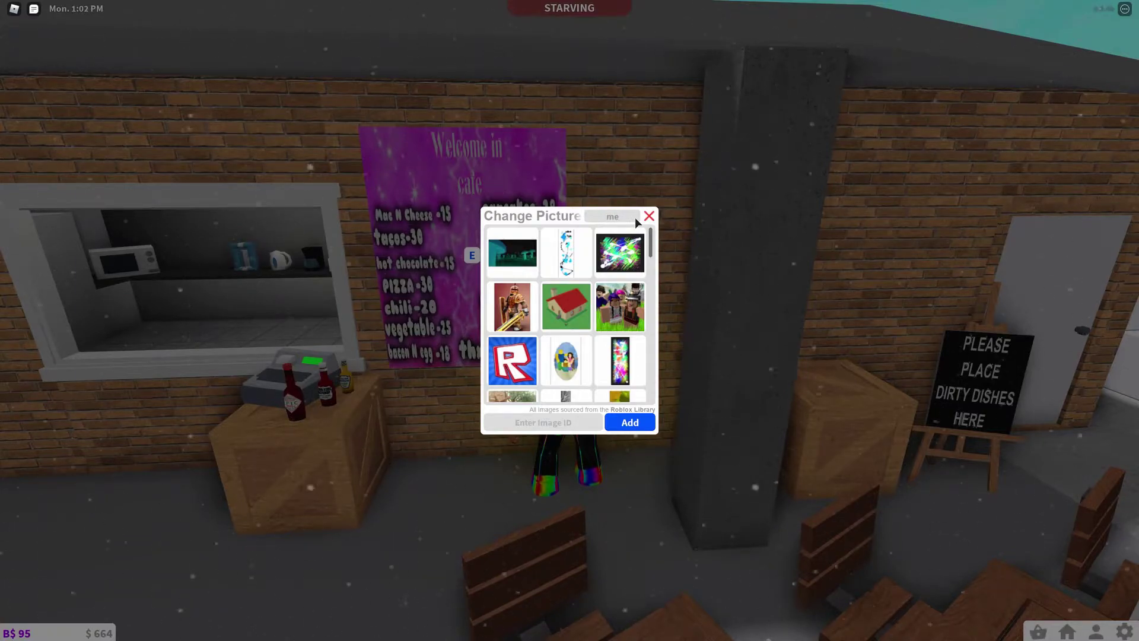
{"action": "type", "text": "nu"}
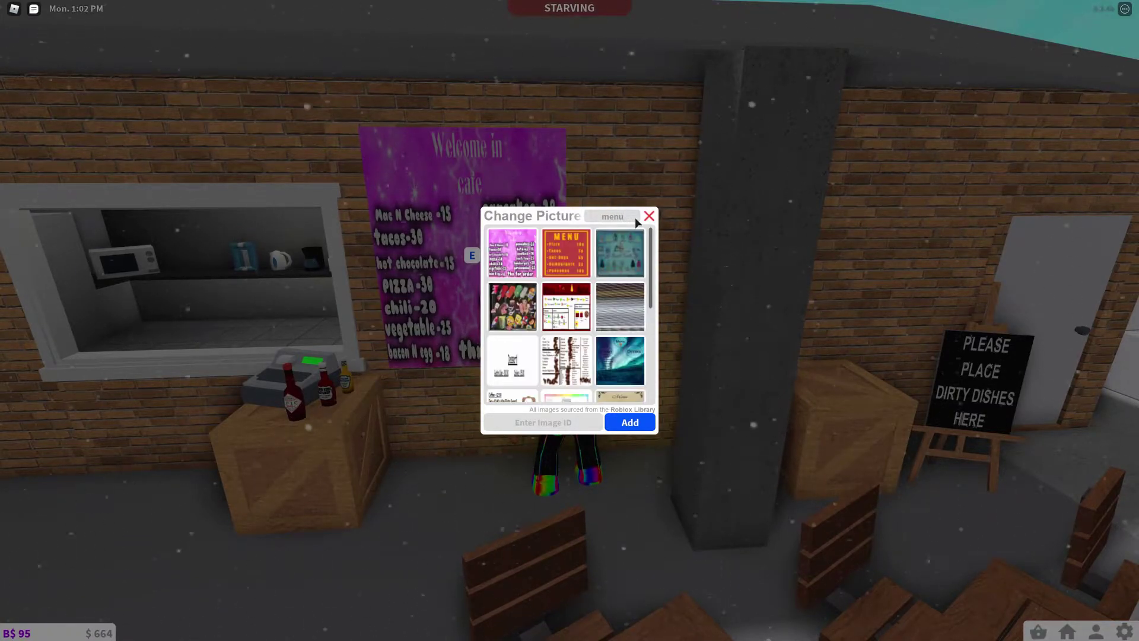
{"action": "scroll", "coordinate": [593, 356], "scroll_direction": "down", "scroll_amount": 2}
{"action": "left_click", "coordinate": [555, 299]}
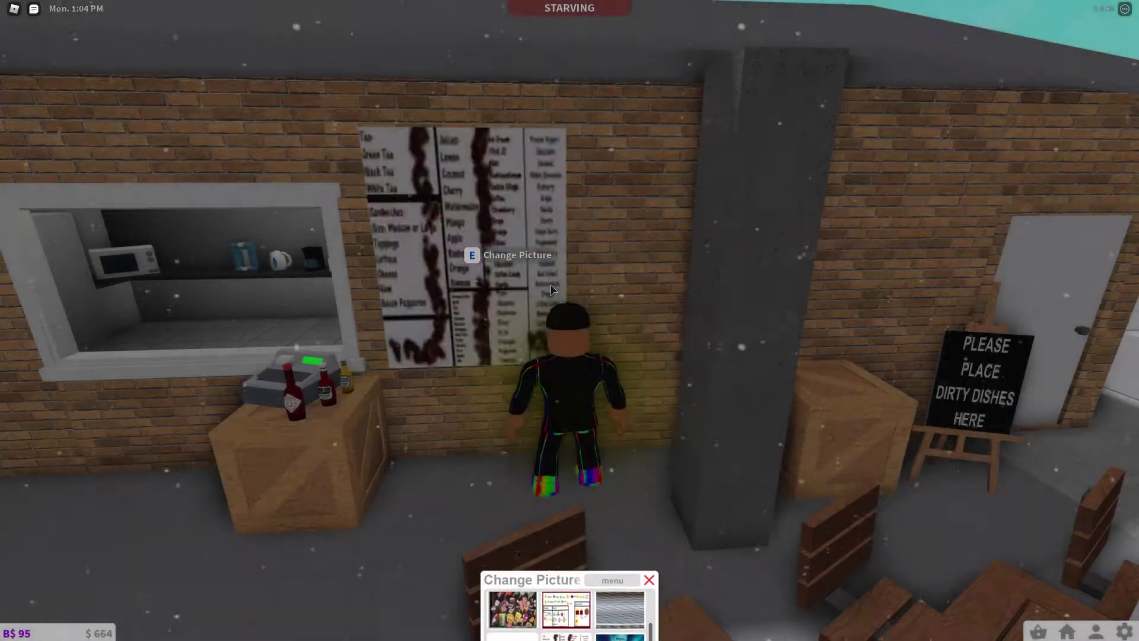
- Reopen the board's picture selection, search for "menu" once more and choose another menu picture
{"action": "key", "text": "e"}
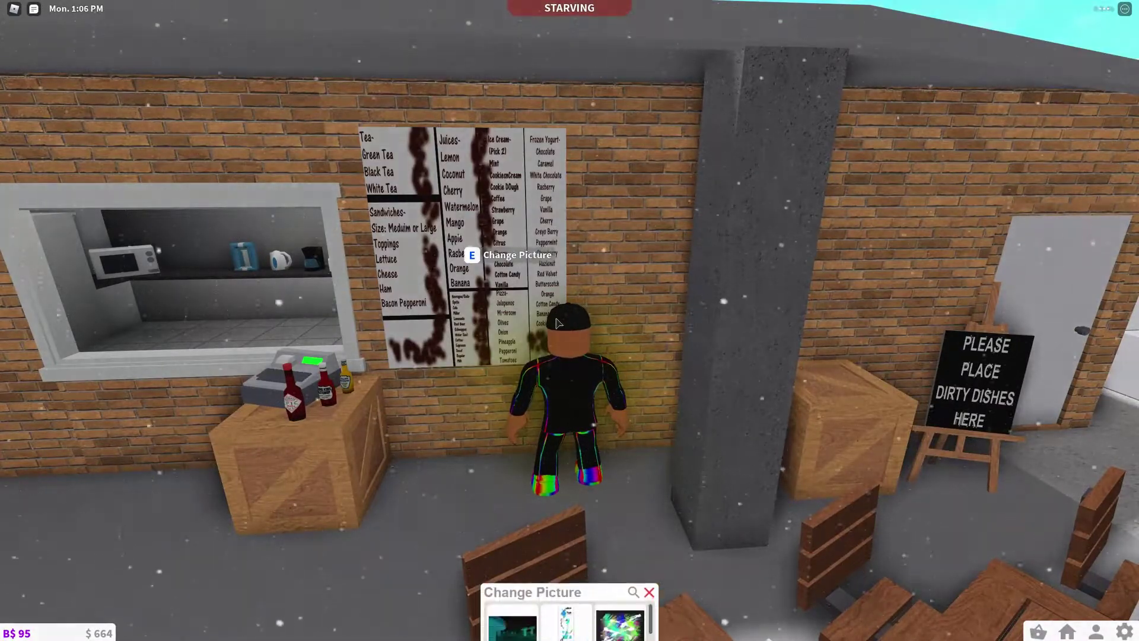
{"action": "left_click", "coordinate": [634, 213]}
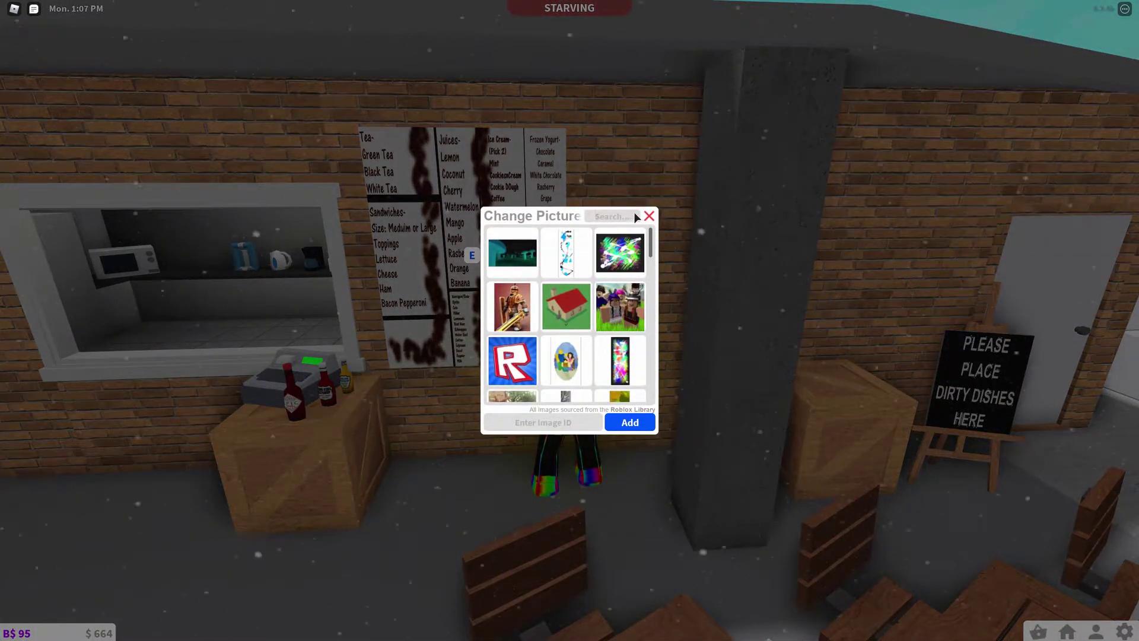
{"action": "type", "text": "mem"}
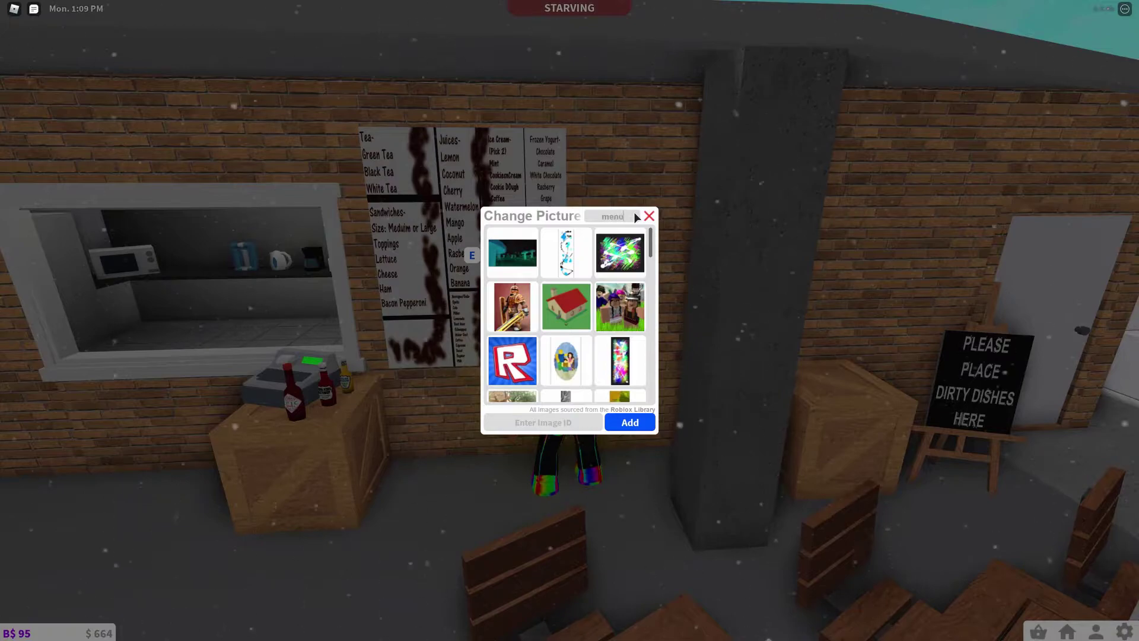
{"action": "key", "text": "BackSpace"}
{"action": "type", "text": "nu"}
{"action": "left_click", "coordinate": [585, 289]}
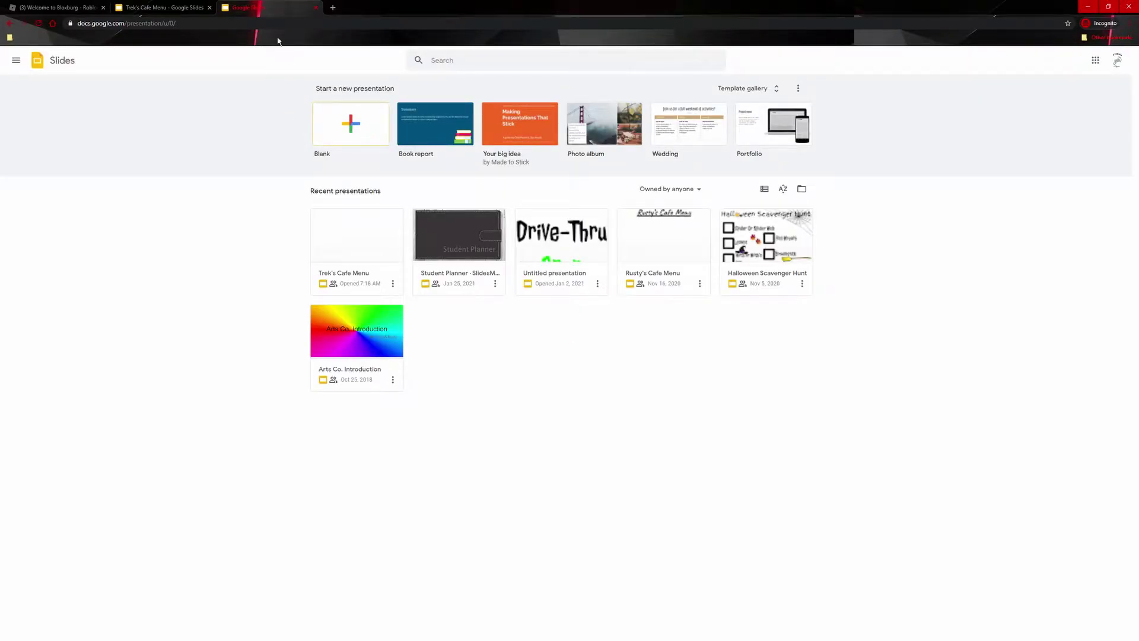
- Switch to the browser and close the Google Slides home page to return to the Trek's Cafe Menu presentation
{"action": "left_click", "coordinate": [317, 8]}
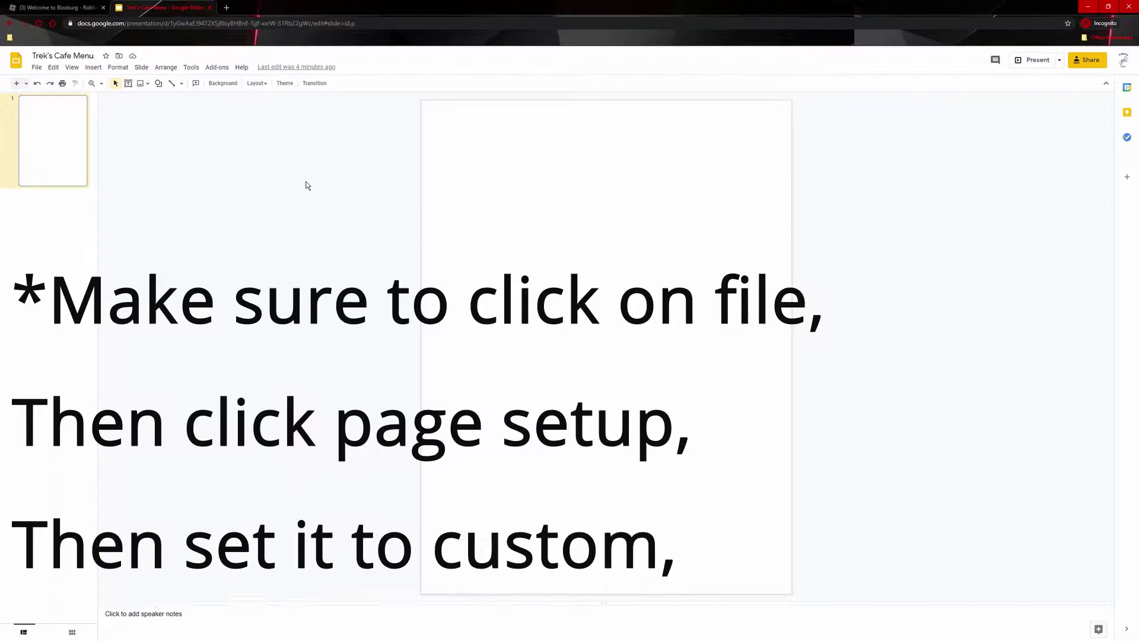
- Add a wide text box across the upper part of the slide containing "Trek's Cafe Menu"
{"action": "left_click", "coordinate": [127, 83]}
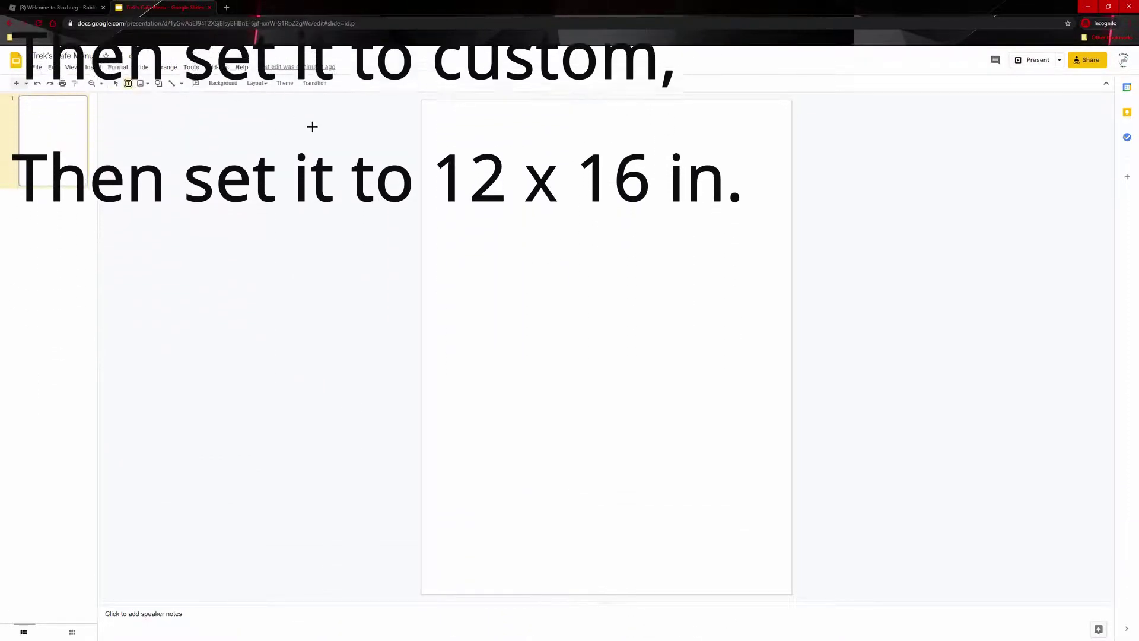
{"action": "left_click_drag", "start_coordinate": [452, 111], "coordinate": [768, 176]}
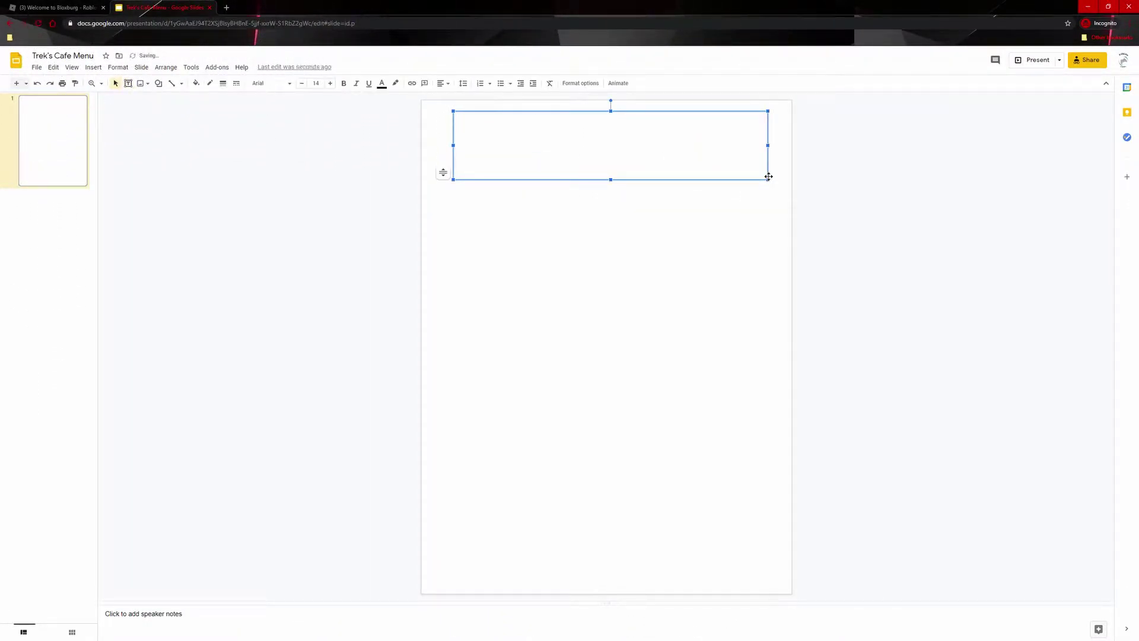
{"action": "type", "text": "Trek's Cafe Menu"}
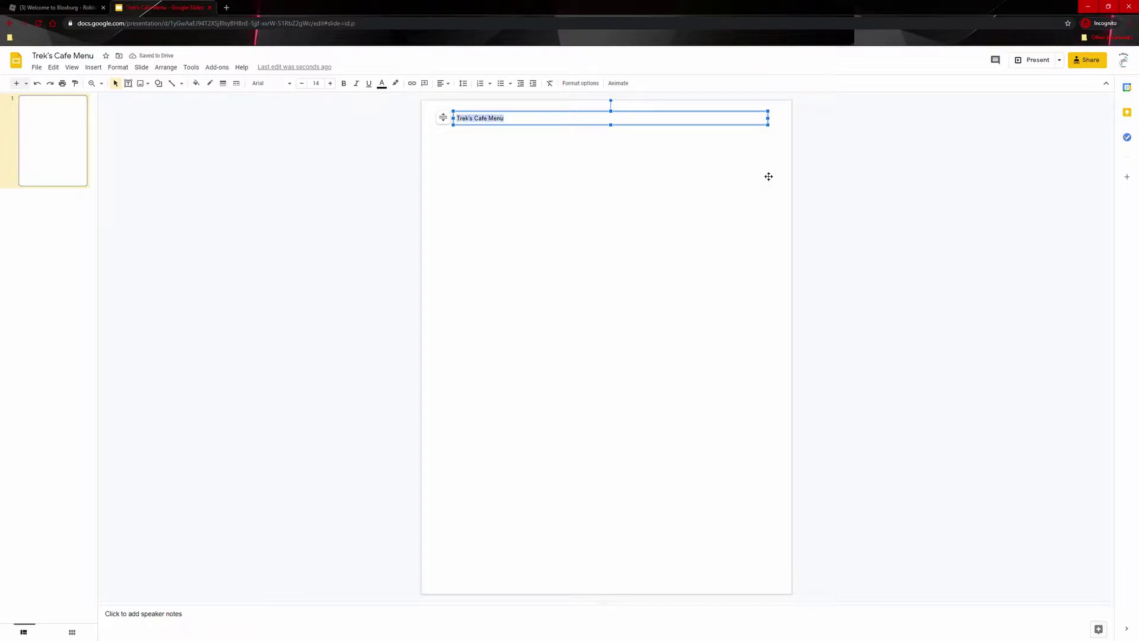
- Set the font size of the "Trek's Cafe Menu" title to 60
{"action": "left_click", "coordinate": [331, 84]}
{"action": "left_click", "coordinate": [331, 85]}
{"action": "left_click", "coordinate": [331, 84]}
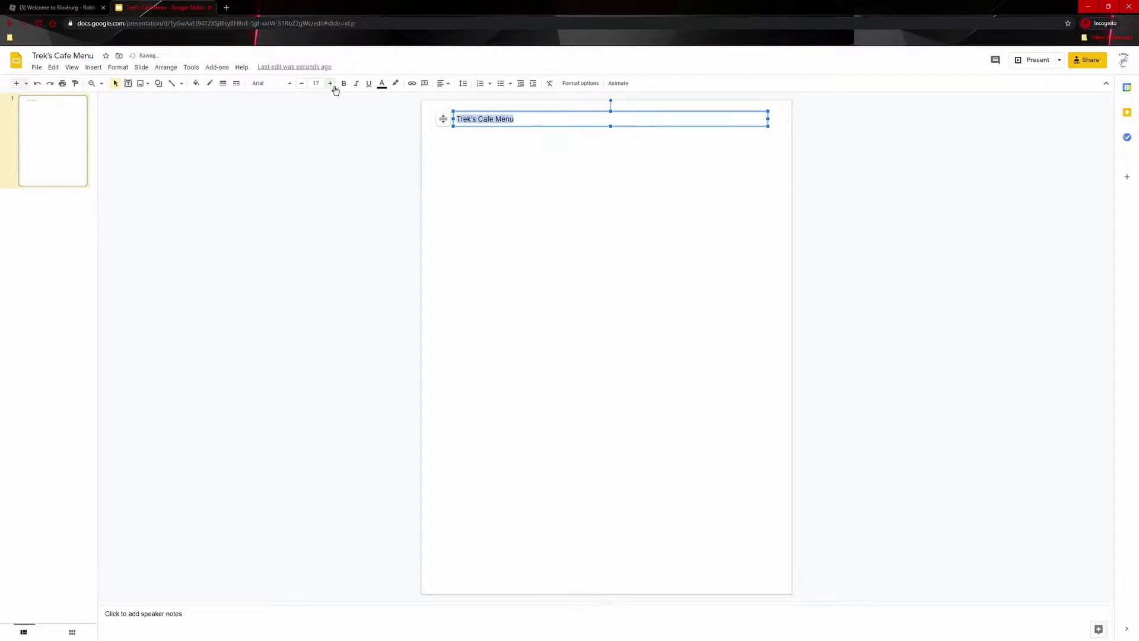
{"action": "left_click", "coordinate": [331, 84]}
{"action": "left_click", "coordinate": [331, 84]}
{"action": "left_click", "coordinate": [331, 84]}
{"action": "left_click", "coordinate": [331, 84]}
{"action": "left_click", "coordinate": [331, 84]}
{"action": "left_click", "coordinate": [331, 84]}
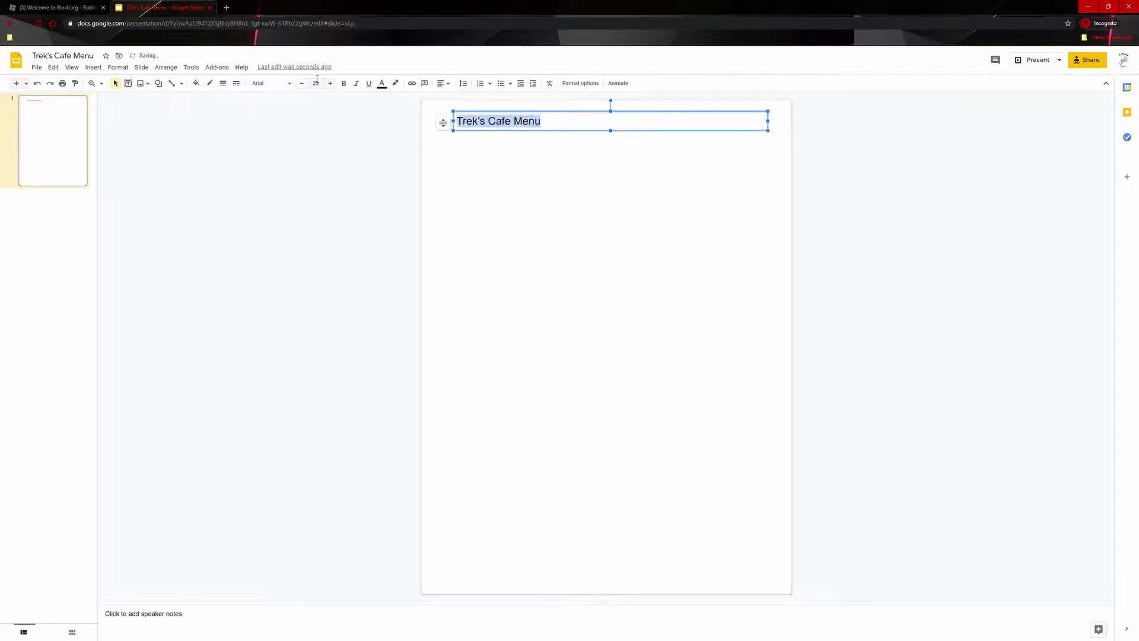
{"action": "left_click", "coordinate": [322, 83]}
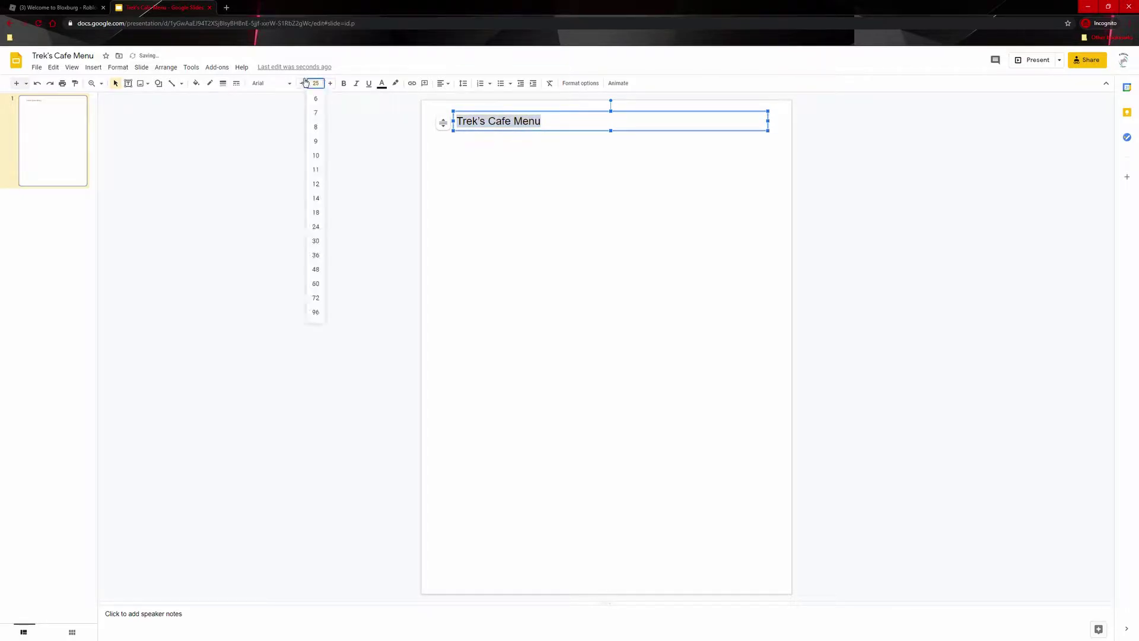
{"action": "left_click", "coordinate": [315, 283]}
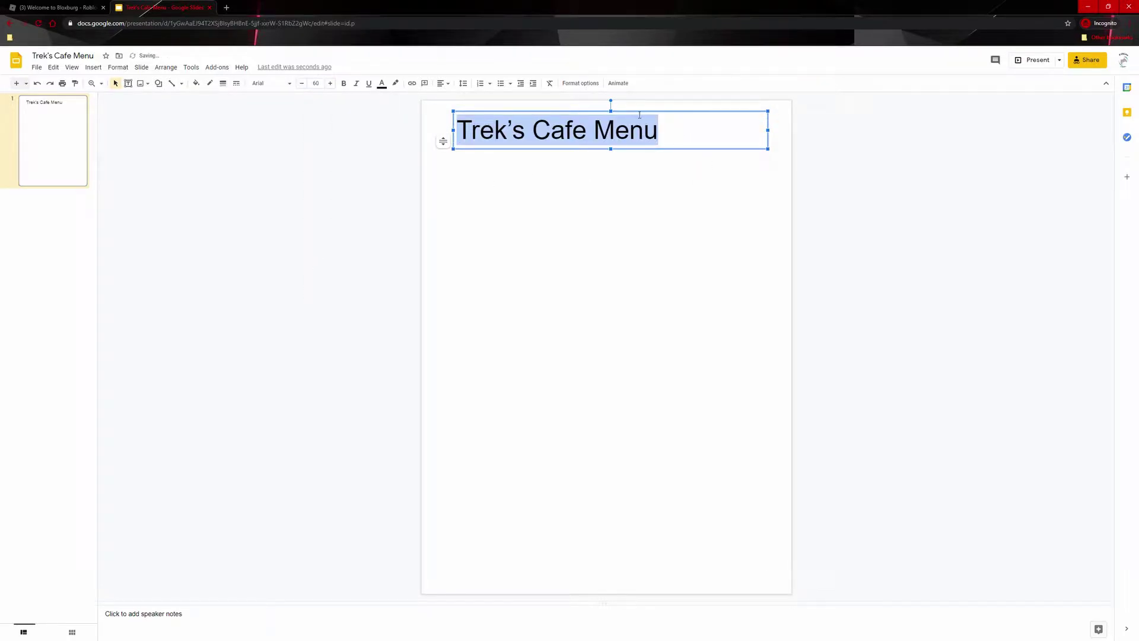
- Move the title box so it is centred near the slide's upper edge and centre-align its text
{"action": "mouse_move", "coordinate": [641, 112]}
{"action": "left_mouse_down"}
{"action": "mouse_move", "coordinate": [692, 112]}
{"action": "mouse_move", "coordinate": [636, 108]}
{"action": "left_mouse_up"}
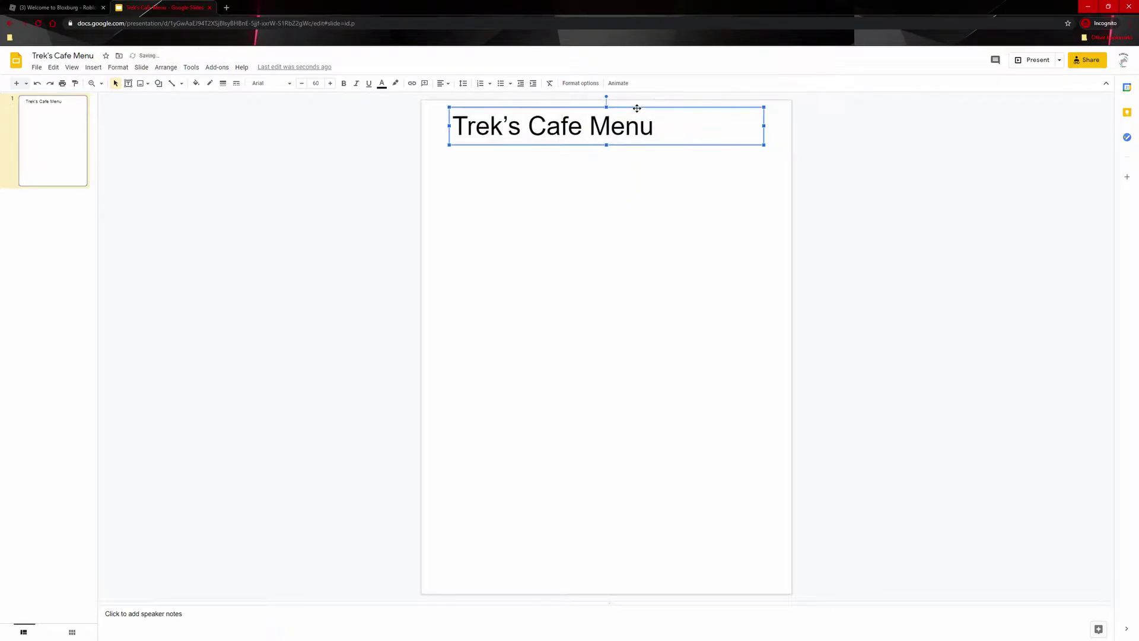
{"action": "left_click", "coordinate": [443, 84]}
{"action": "left_click", "coordinate": [455, 98]}
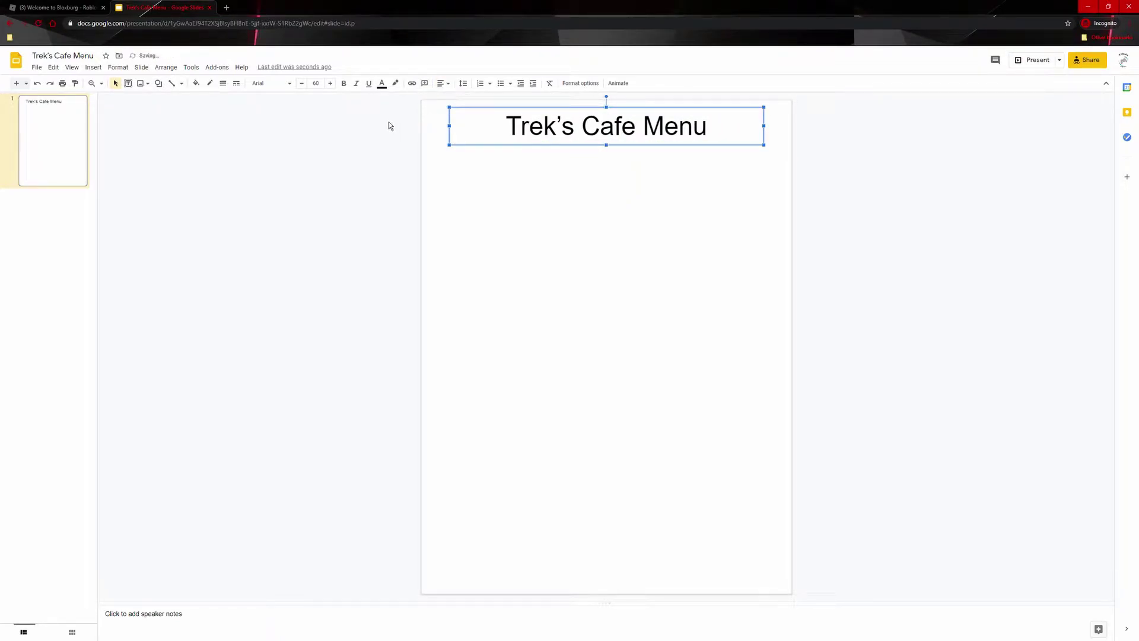
- Change the title's font to Caveat and increase its size to 70
{"action": "left_click", "coordinate": [267, 89]}
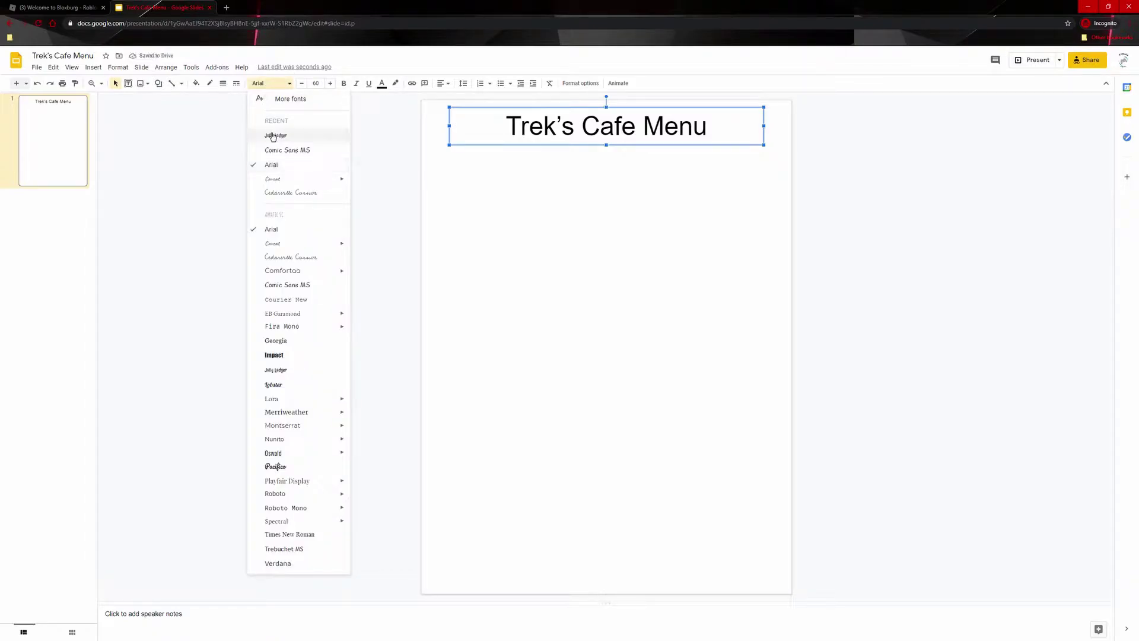
{"action": "left_click", "coordinate": [283, 181]}
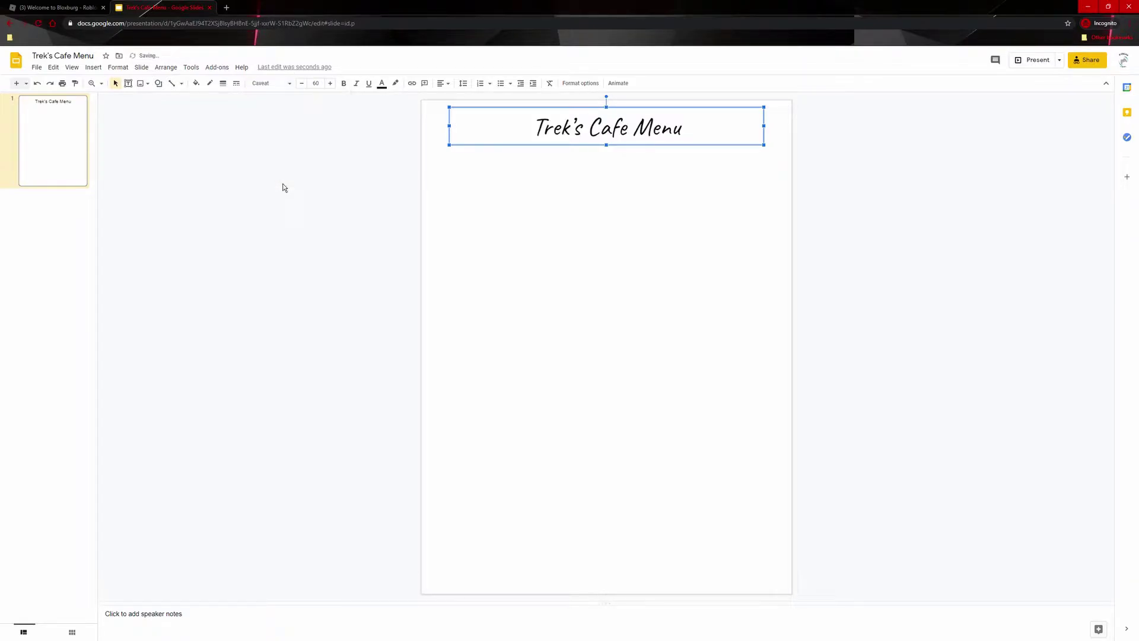
{"action": "left_click", "coordinate": [330, 83]}
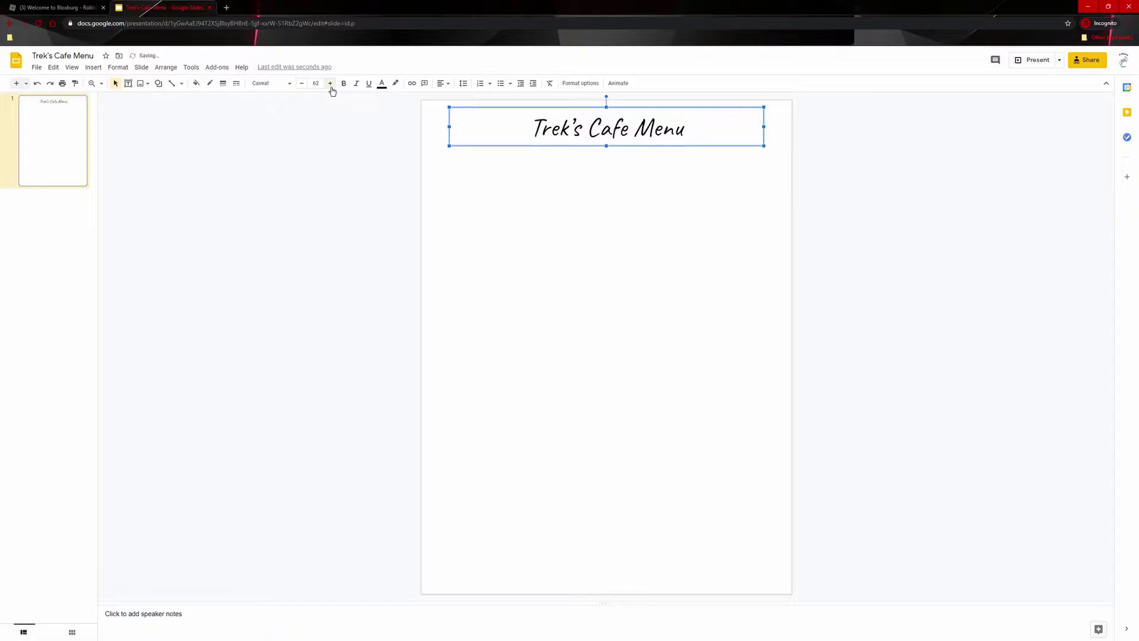
{"action": "left_click", "coordinate": [330, 83]}
{"action": "left_click", "coordinate": [331, 83]}
{"action": "left_click", "coordinate": [331, 83]}
{"action": "left_click", "coordinate": [330, 83]}
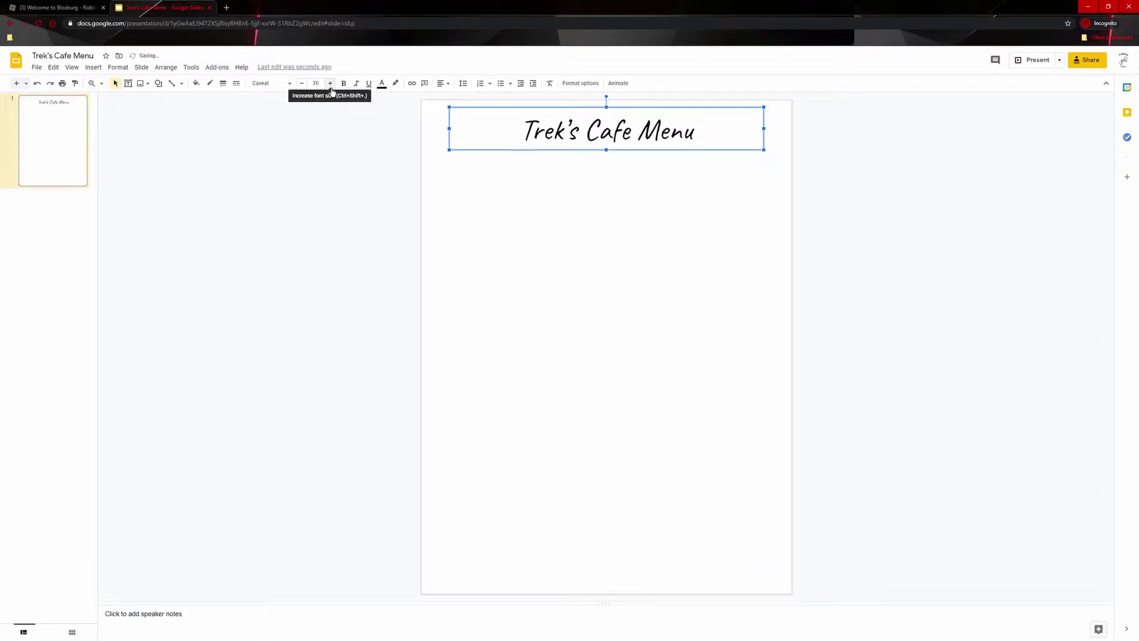
- Add a large text box below the title and enter the sample item "Mac n chees - $2"
{"action": "left_click", "coordinate": [127, 83]}
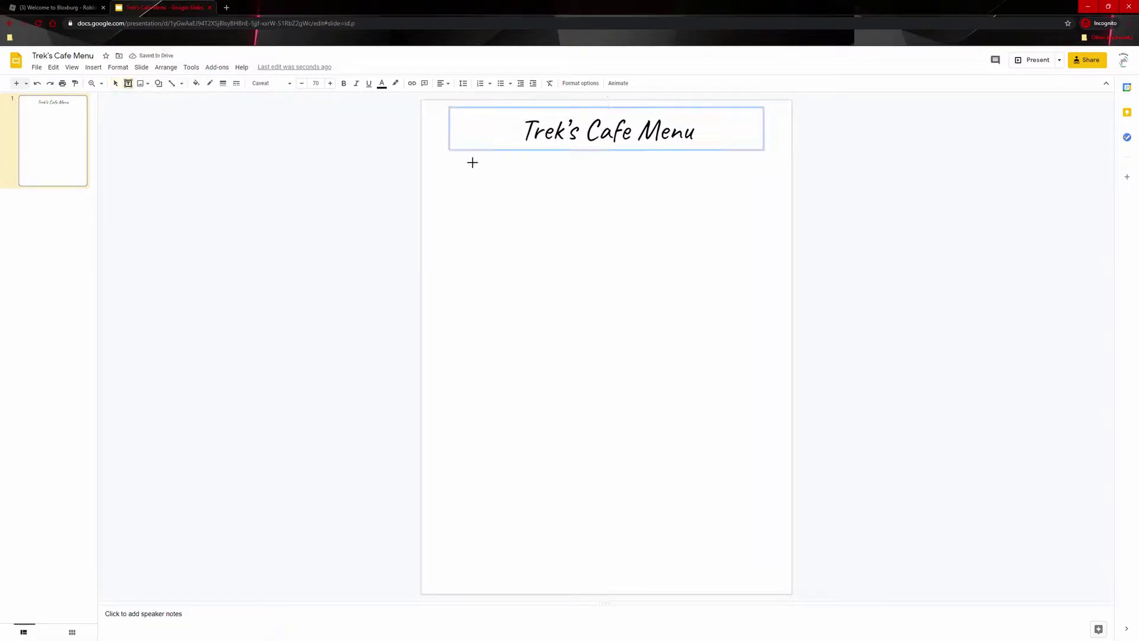
{"action": "left_click_drag", "start_coordinate": [473, 162], "coordinate": [751, 334]}
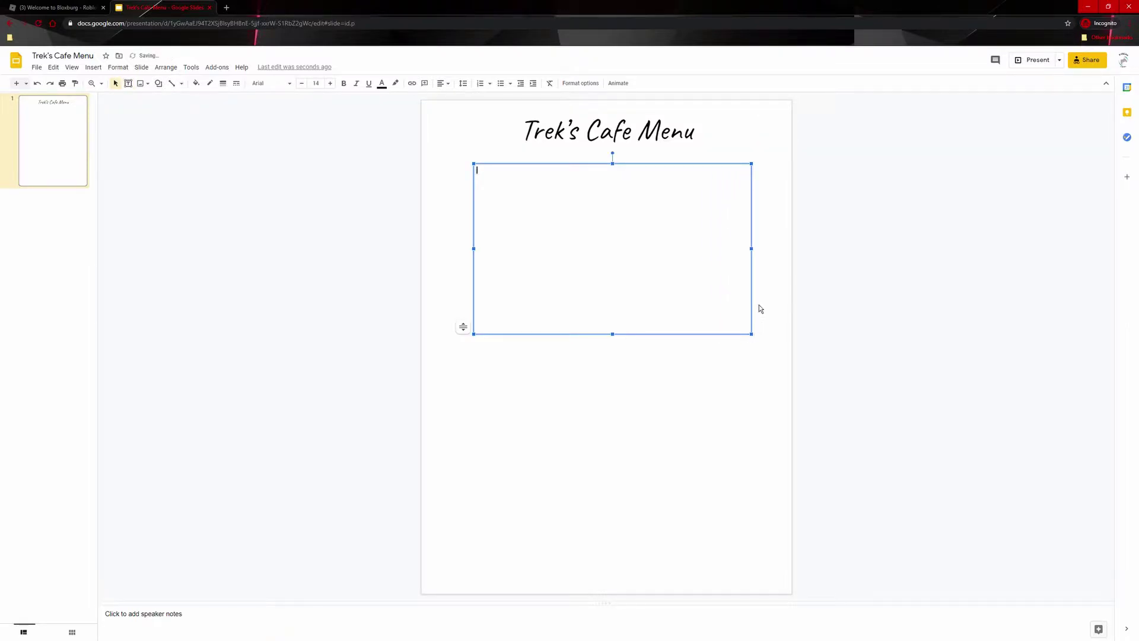
{"action": "type", "text": "Mac n chees - $2"}
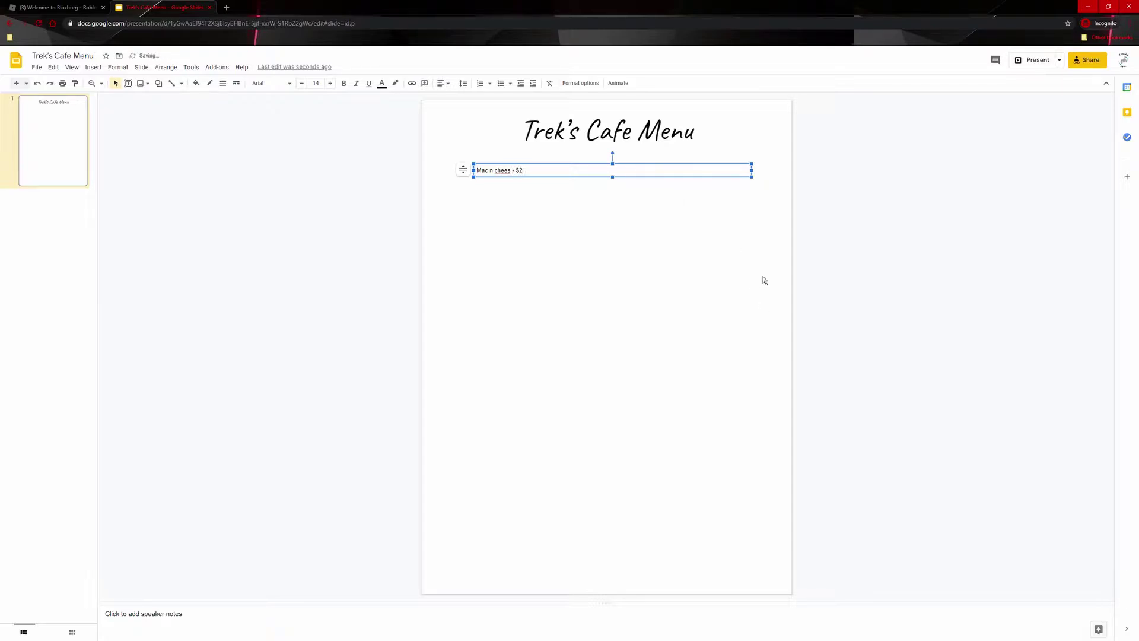
- Delete the sample title and item text boxes and paste the complete copied cafe menu onto the slide
{"action": "left_click_drag", "start_coordinate": [764, 276], "coordinate": [611, 127]}
{"action": "key", "text": "Delete"}
{"action": "key", "text": "ctrl+v"}
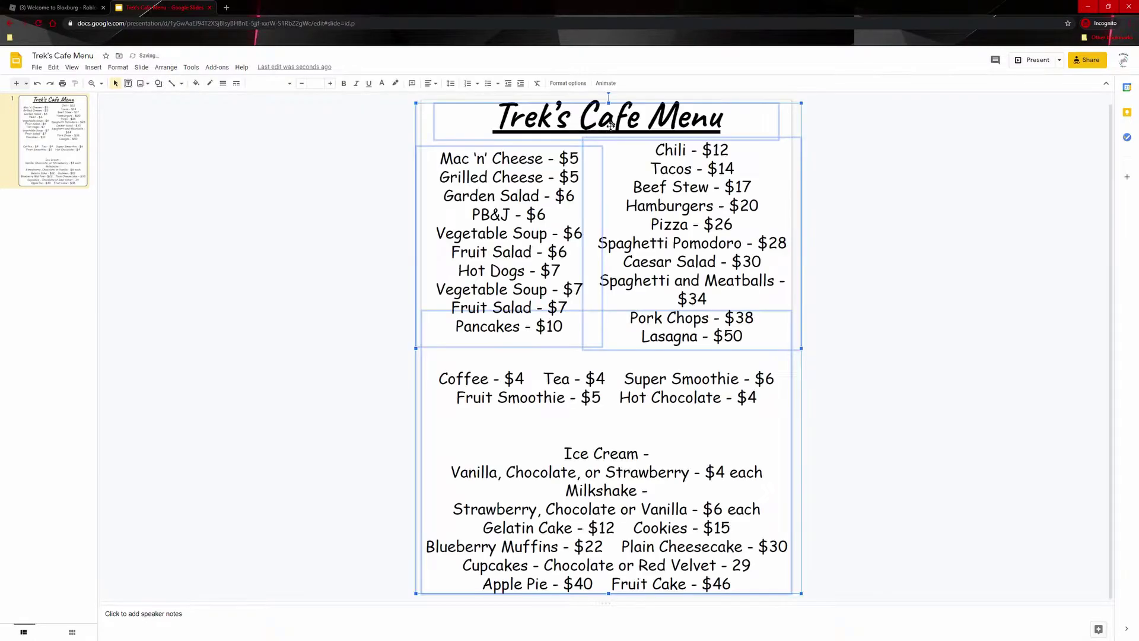
{"action": "left_click", "coordinate": [903, 243]}
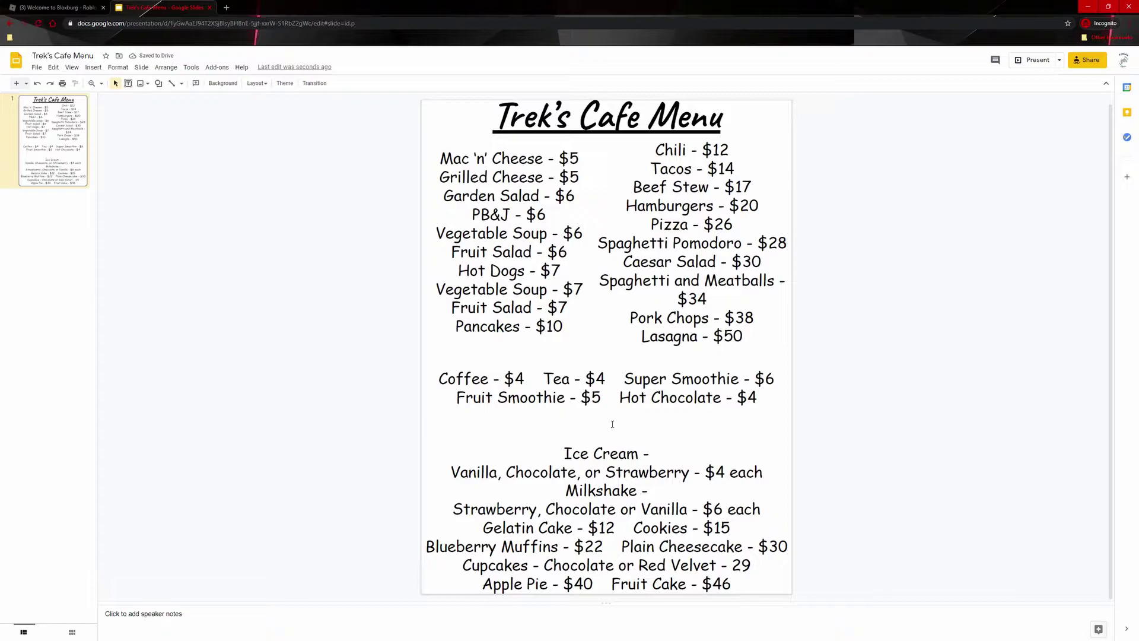
{"action": "left_click_drag", "start_coordinate": [822, 586], "coordinate": [367, 140]}
- Open the web image search for inserting pictures and search for "Roblox"
{"action": "left_click", "coordinate": [142, 83]}
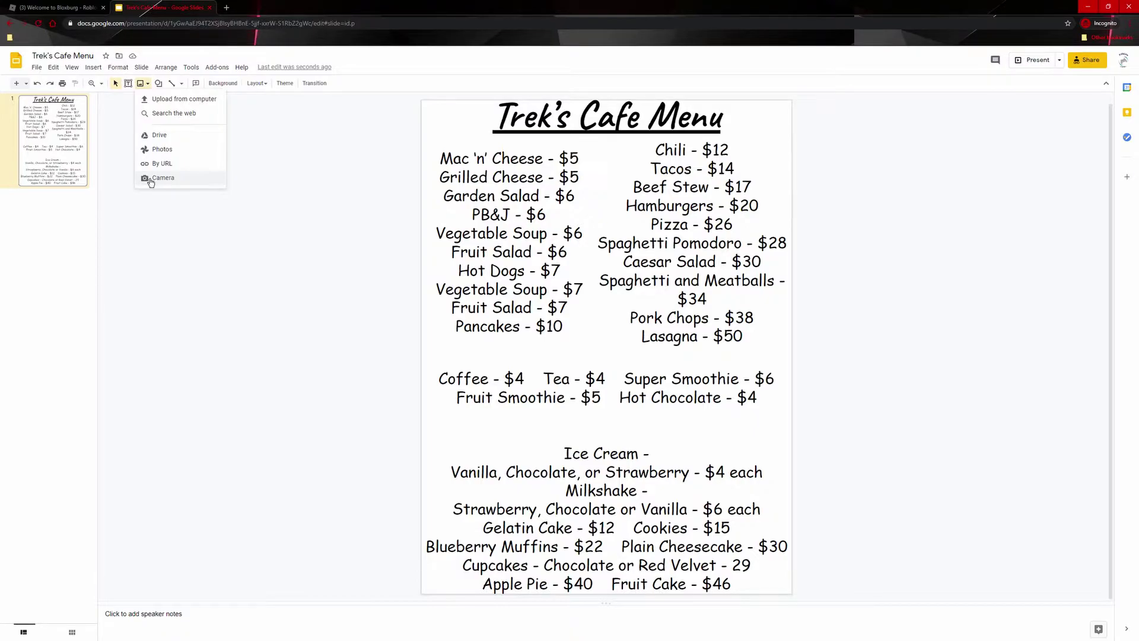
{"action": "left_click", "coordinate": [197, 97]}
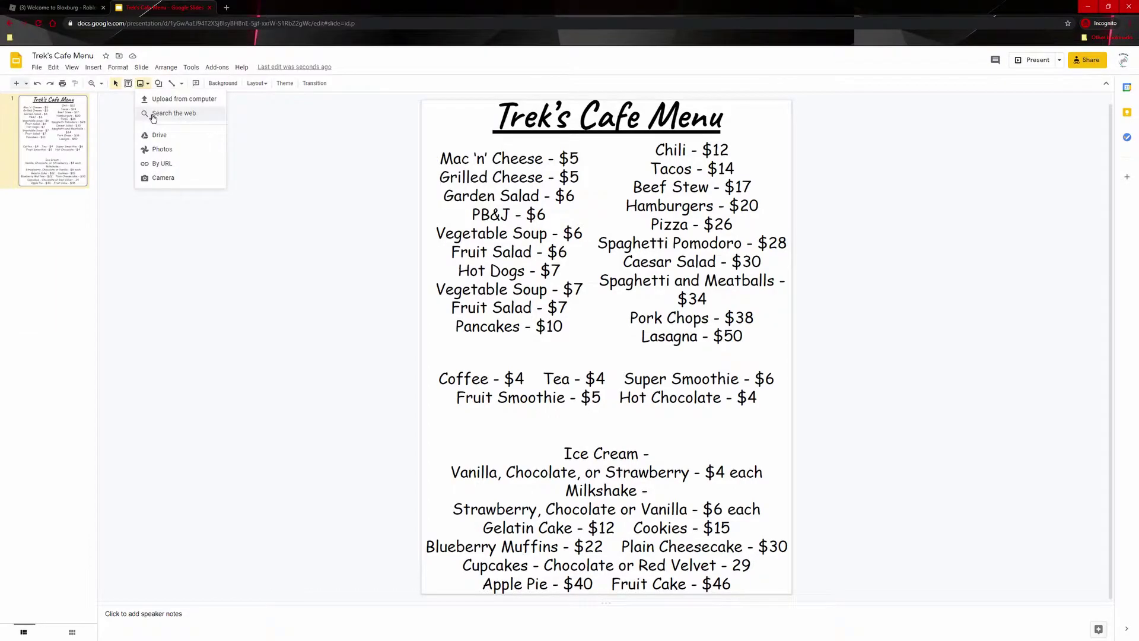
{"action": "left_click", "coordinate": [154, 115]}
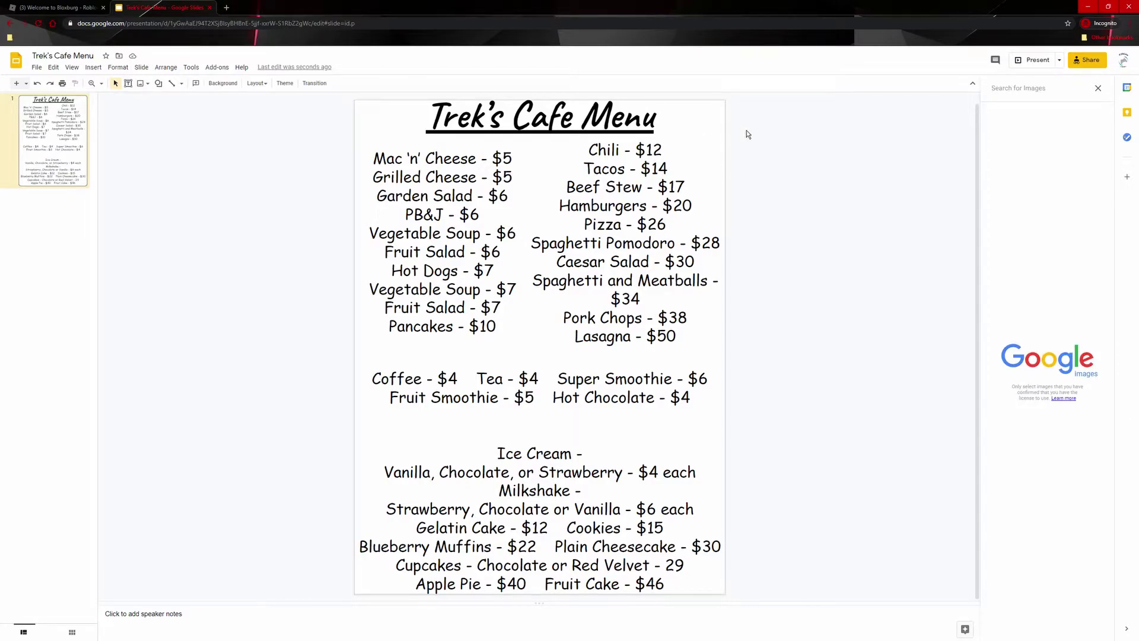
{"action": "type", "text": "Te"}
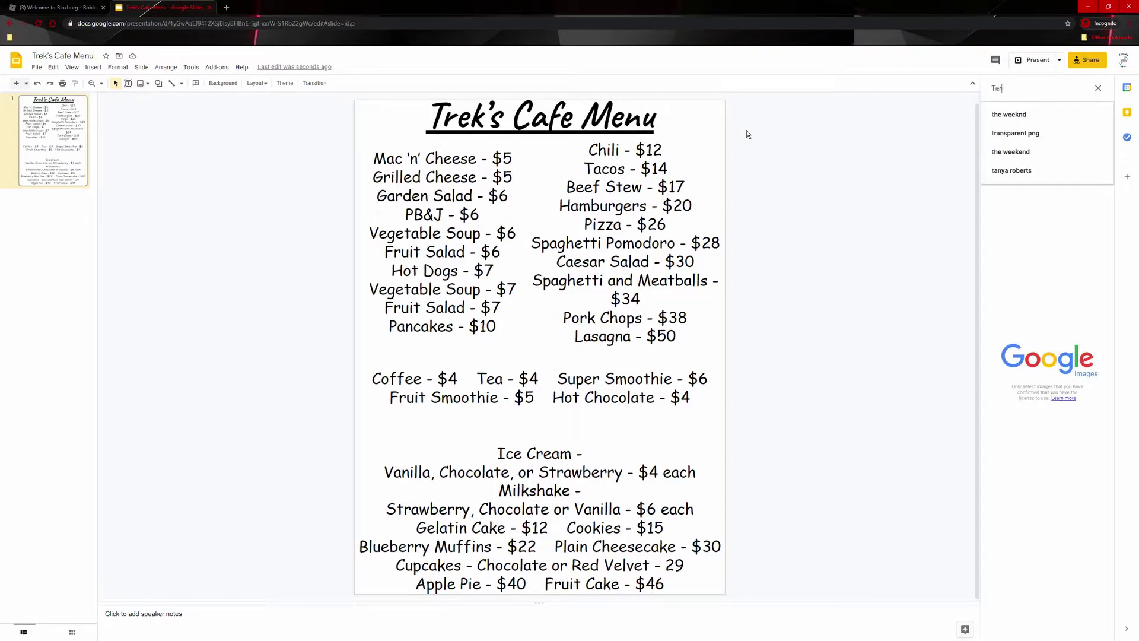
{"action": "key", "text": "BackSpace"}
{"action": "key", "text": "BackSpace"}
{"action": "key", "text": "BackSpace"}
{"action": "type", "text": "Roblox"}
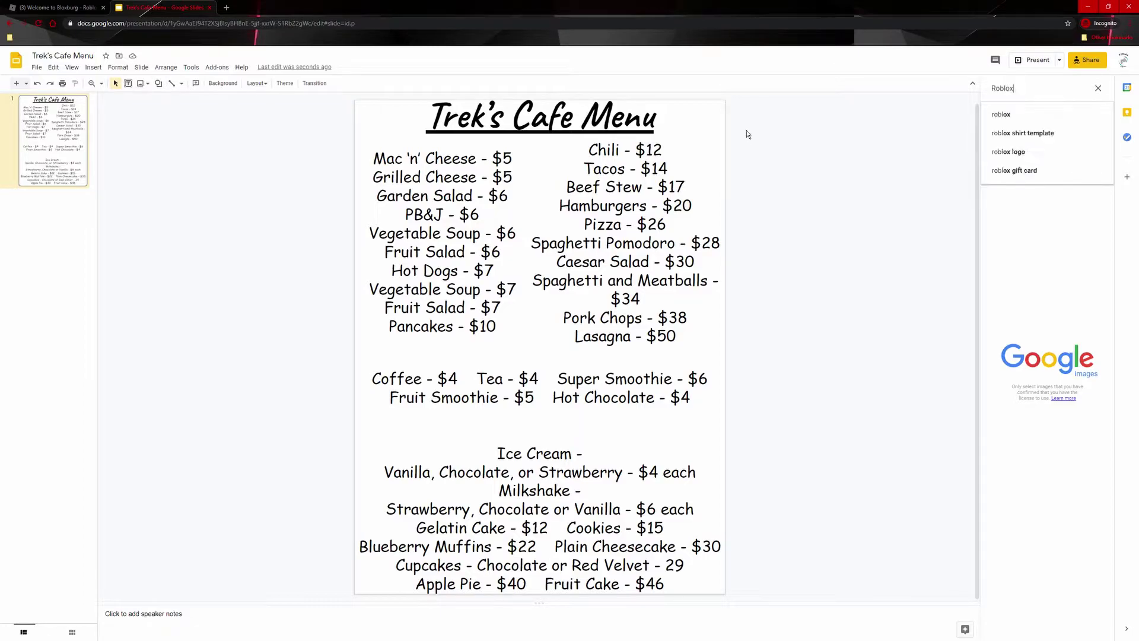
{"action": "key", "text": "Return"}
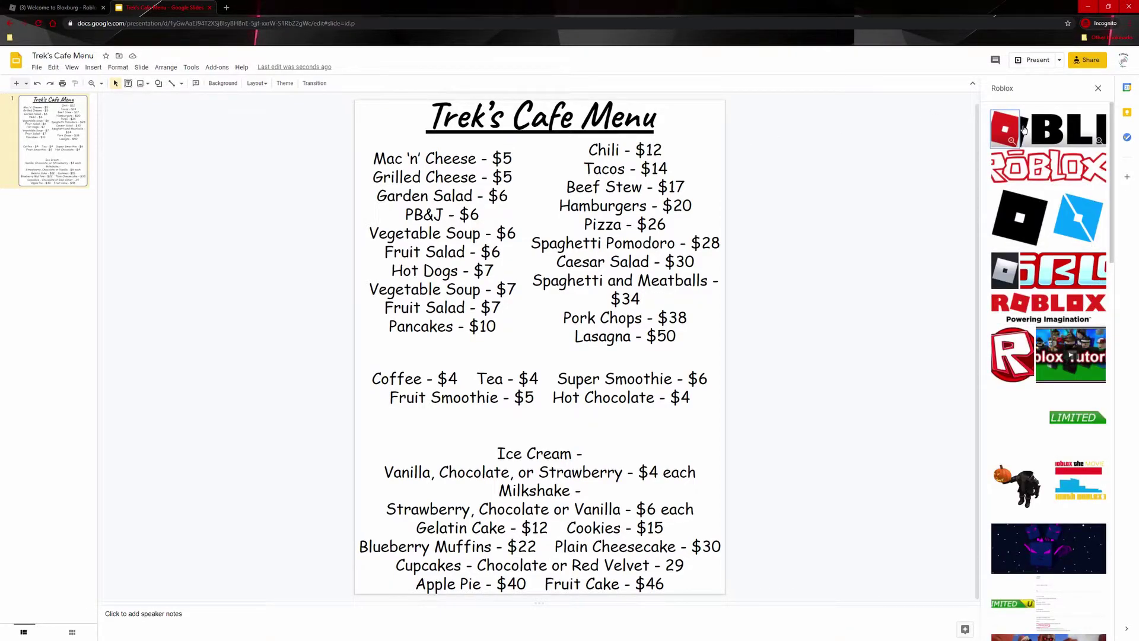
- Search the web images for "Welcome To Bloxburg" and close the image search without inserting a picture
{"action": "left_click", "coordinate": [1023, 97]}
{"action": "type", "text": "W"}
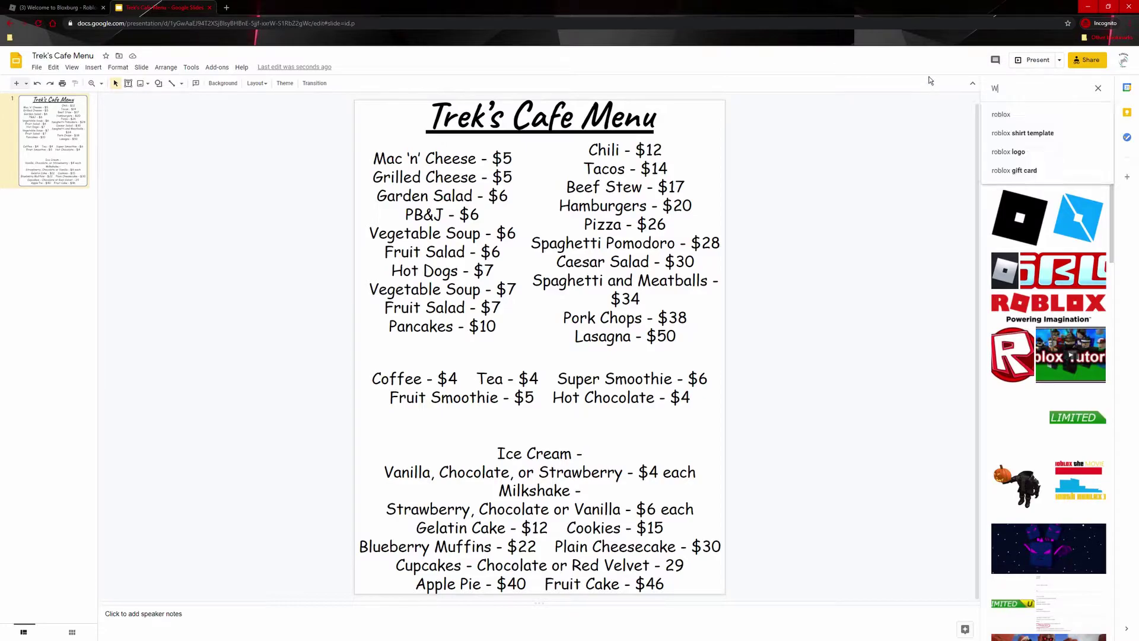
{"action": "type", "text": "elcome T"}
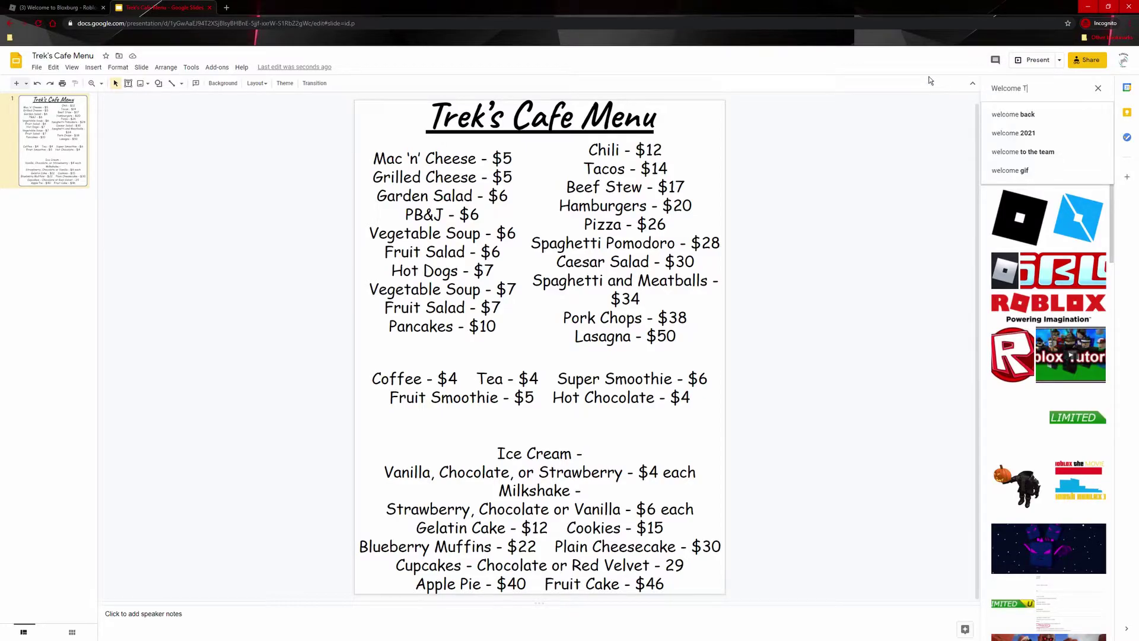
{"action": "type", "text": "o Blox"}
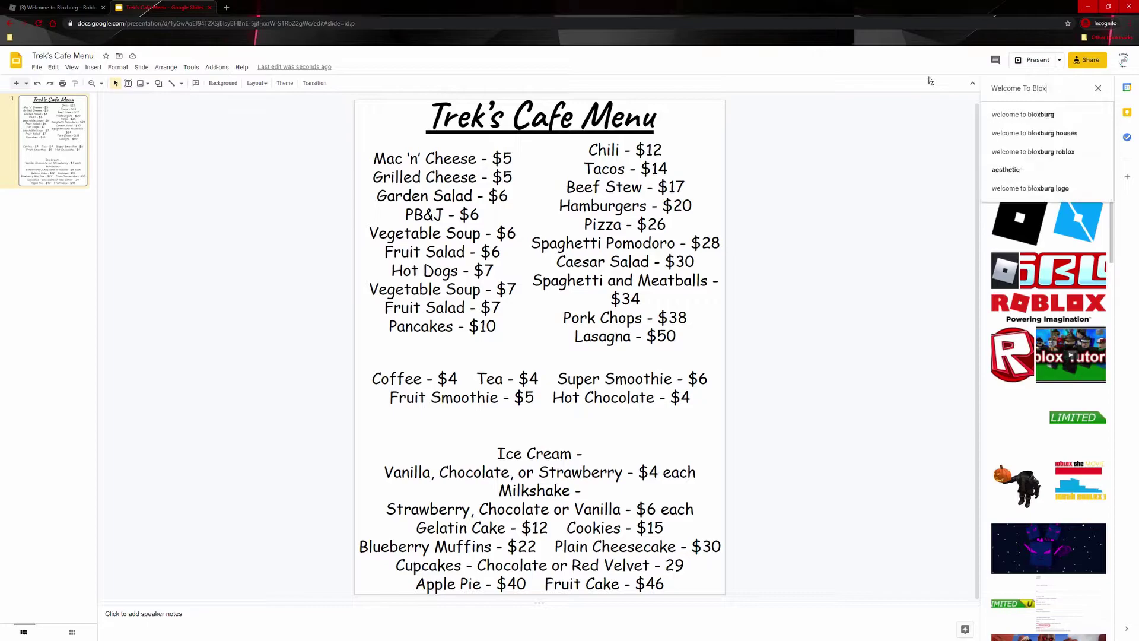
{"action": "type", "text": "burg"}
{"action": "key", "text": "Return"}
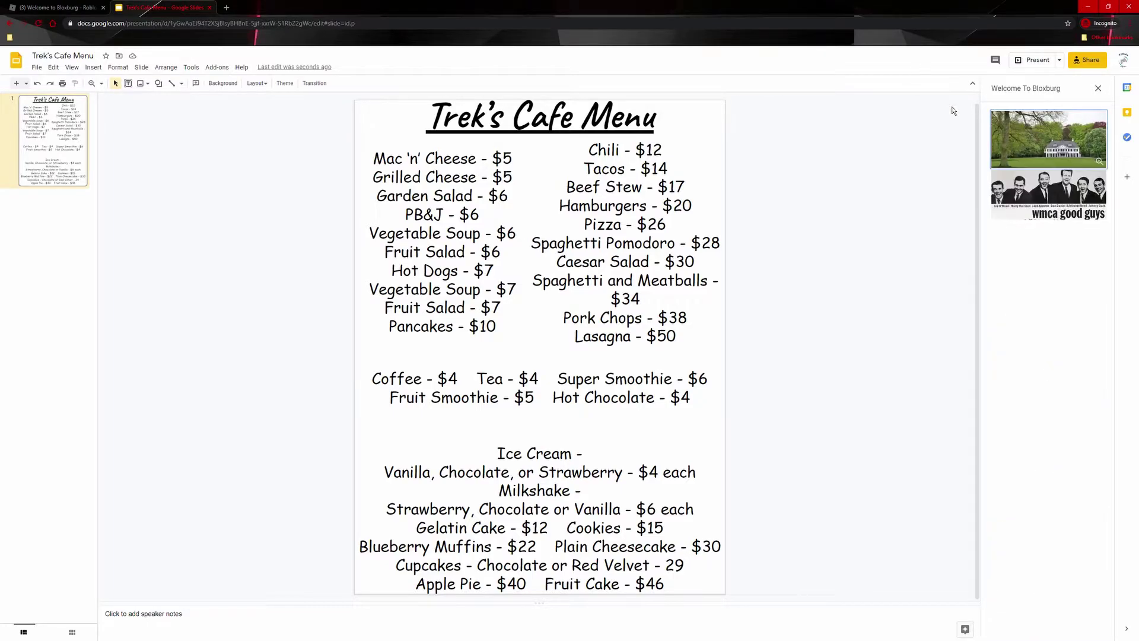
{"action": "left_click", "coordinate": [1098, 87]}
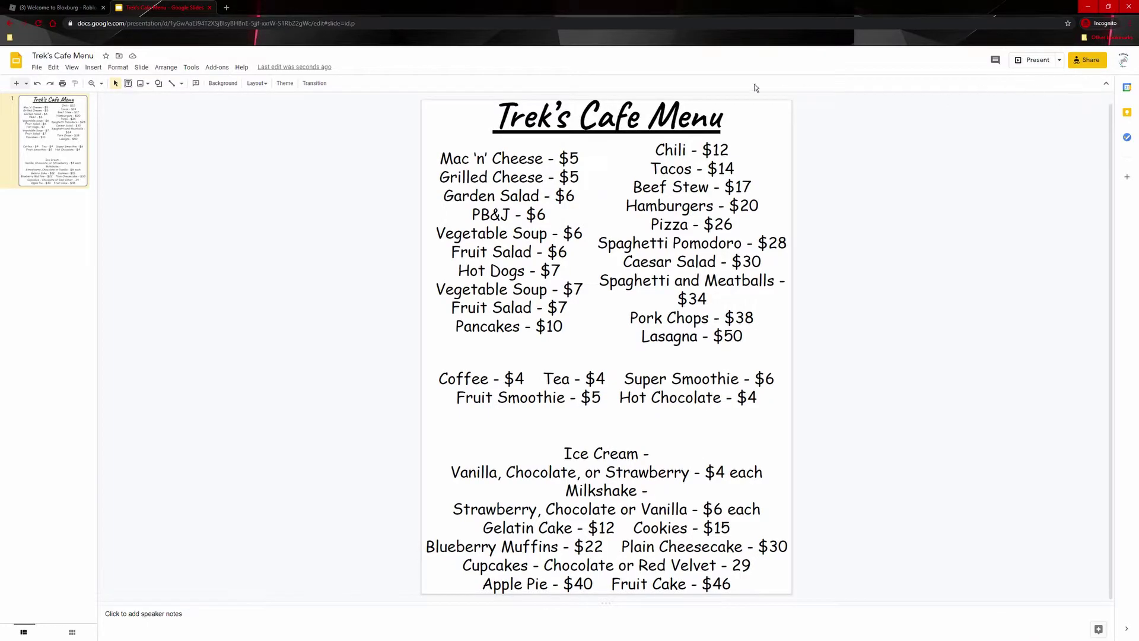
{"action": "left_click_drag", "start_coordinate": [404, 99], "coordinate": [284, 403]}
{"action": "right_click", "coordinate": [289, 399]}
{"action": "left_click", "coordinate": [144, 163]}
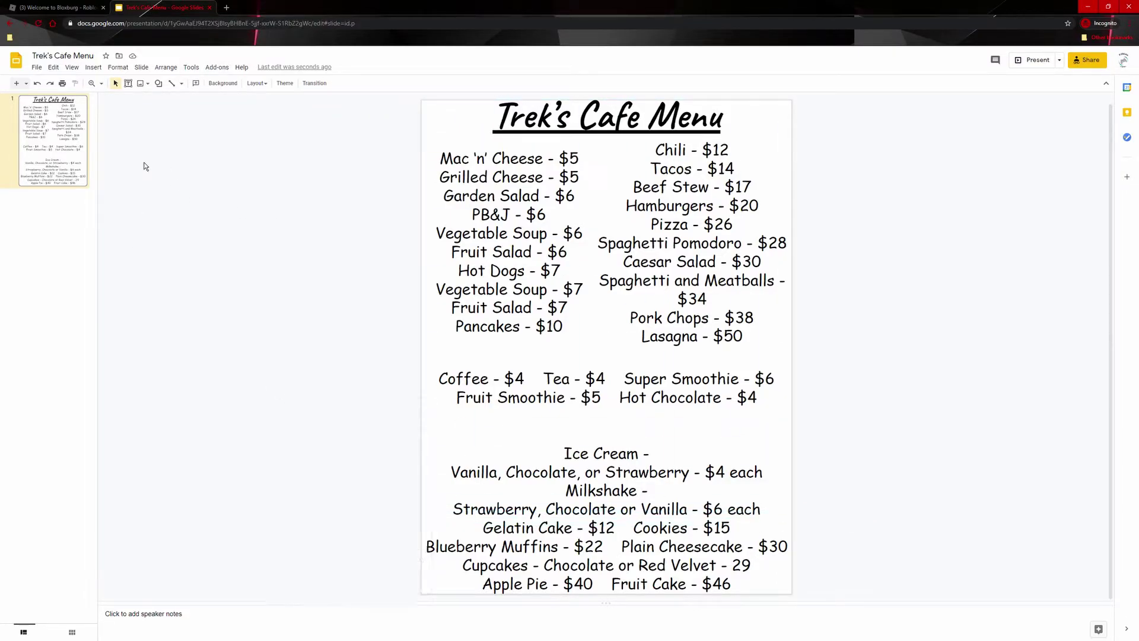
- Download the current menu slide as a PNG image
{"action": "left_click", "coordinate": [36, 69]}
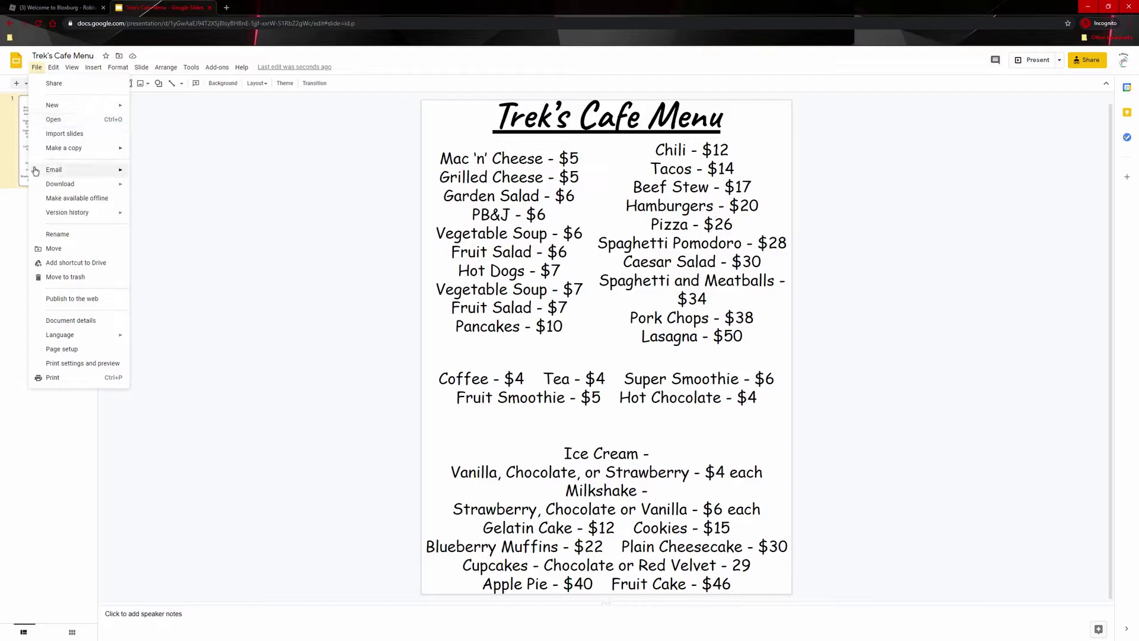
{"action": "mouse_move", "coordinate": [119, 183]}
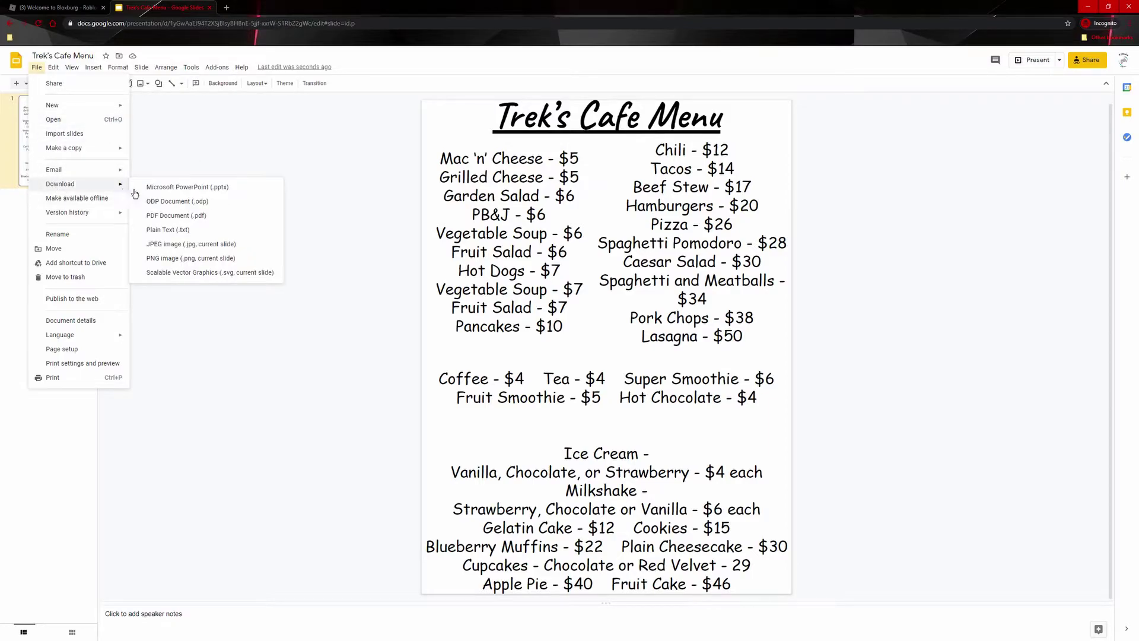
{"action": "left_click", "coordinate": [183, 260]}
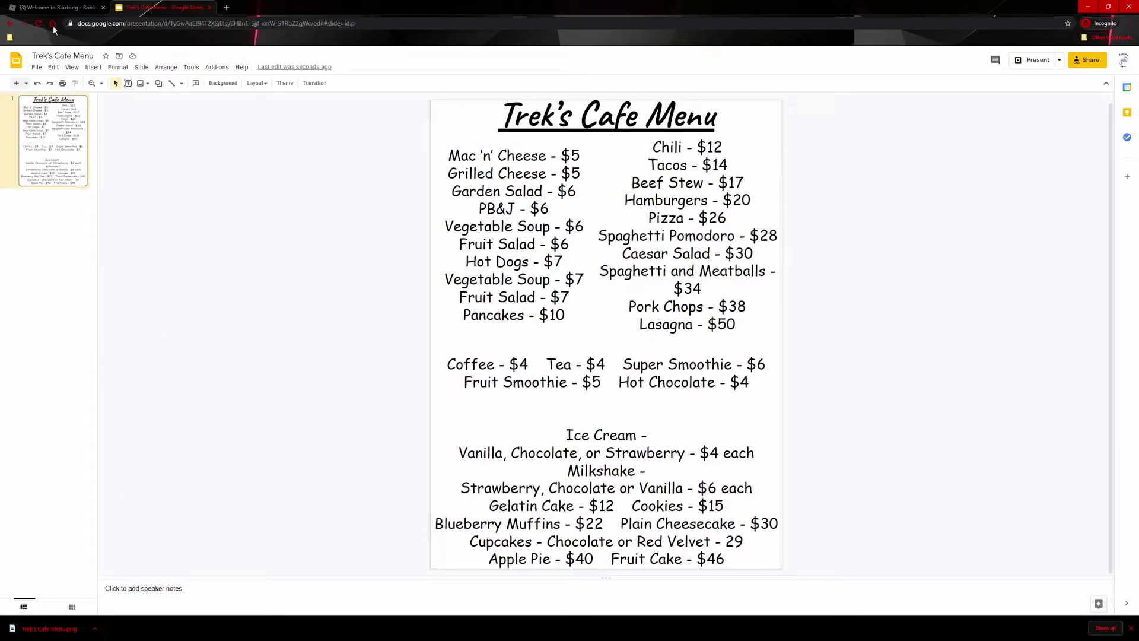
- Switch to the Roblox website and open the decal library from the Decals category of the inventory
{"action": "left_click", "coordinate": [56, 7]}
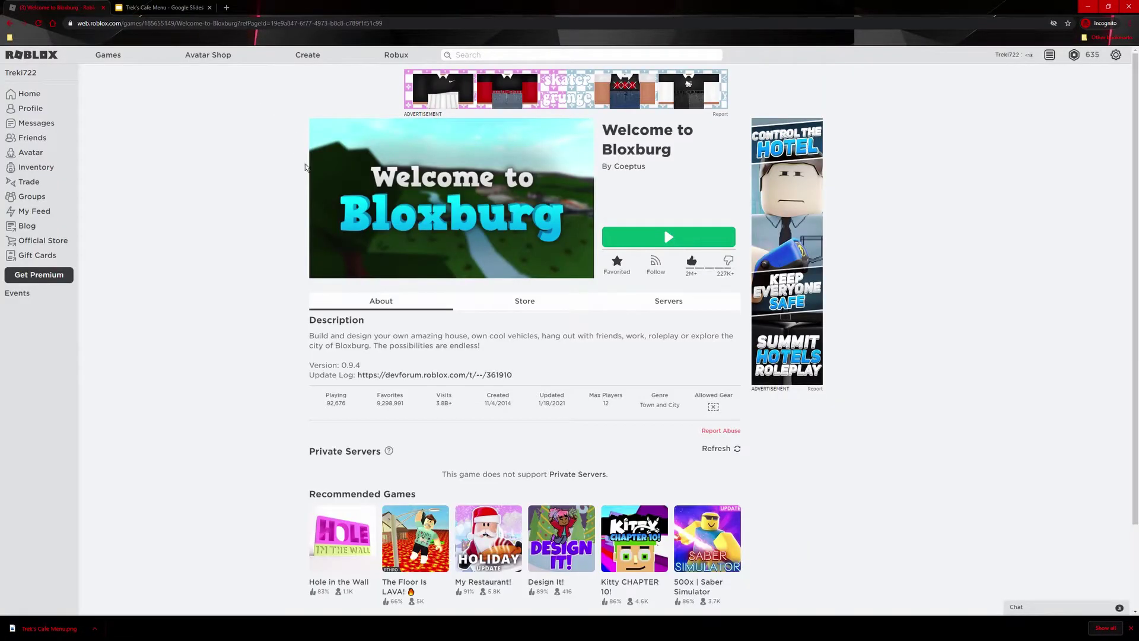
{"action": "left_click", "coordinate": [29, 168]}
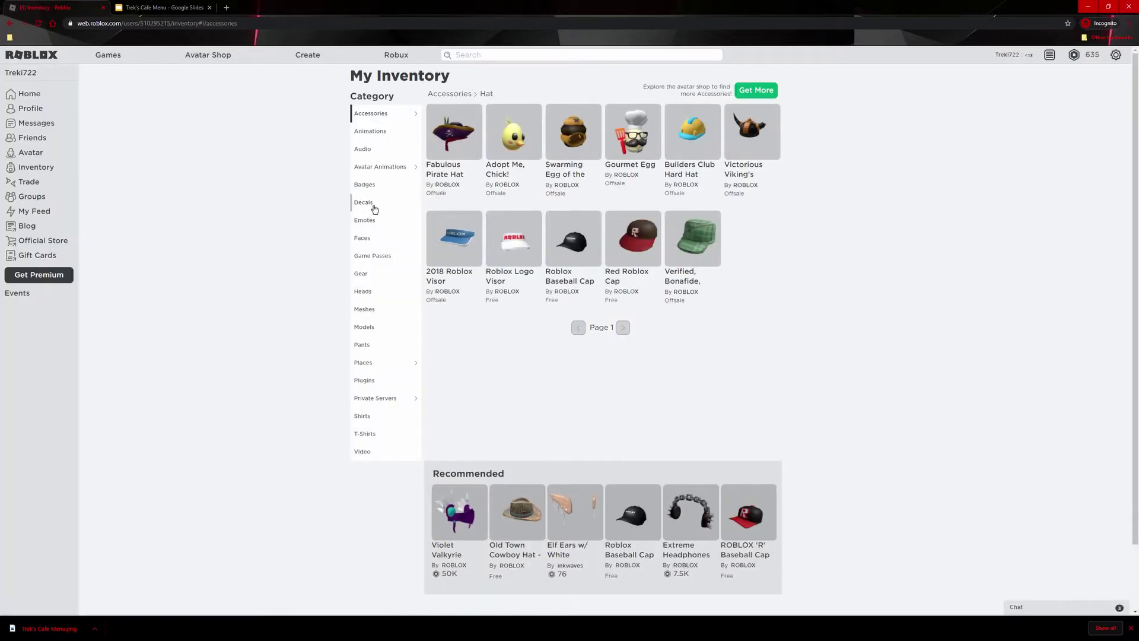
{"action": "left_click", "coordinate": [363, 203]}
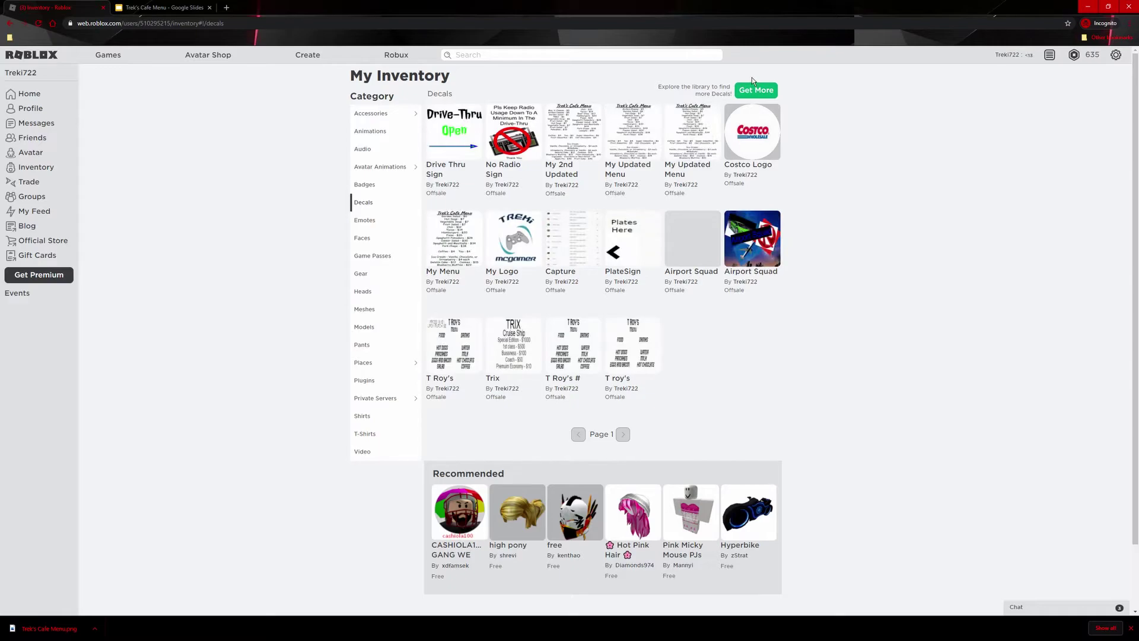
{"action": "left_click", "coordinate": [753, 90]}
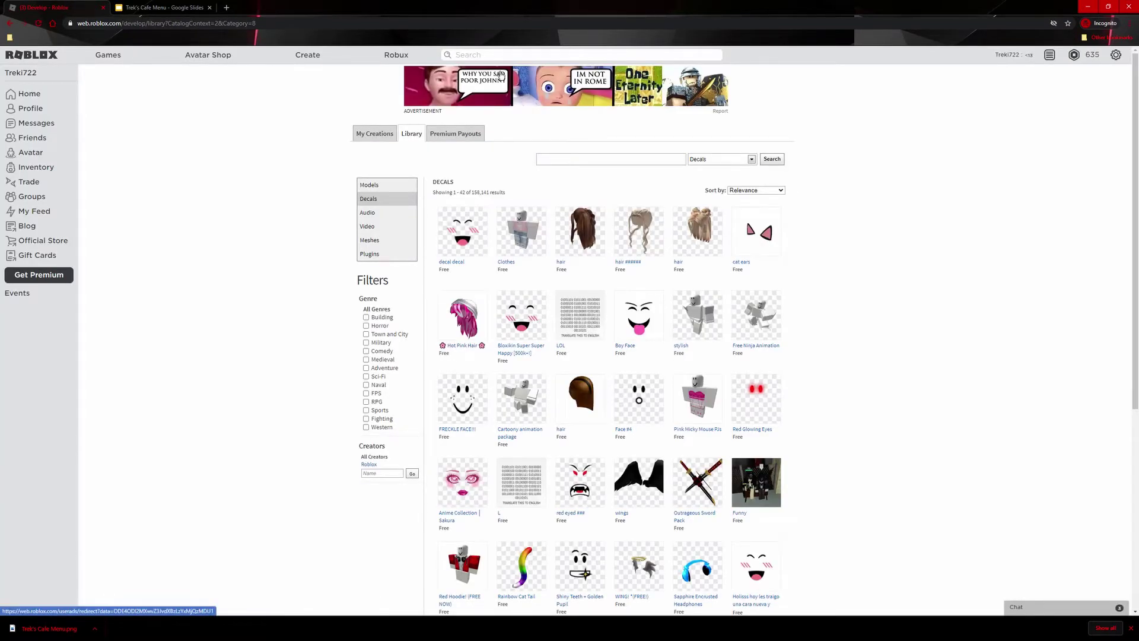
- Open the Decals section of your own creations on the Roblox develop page
{"action": "left_click", "coordinate": [375, 136]}
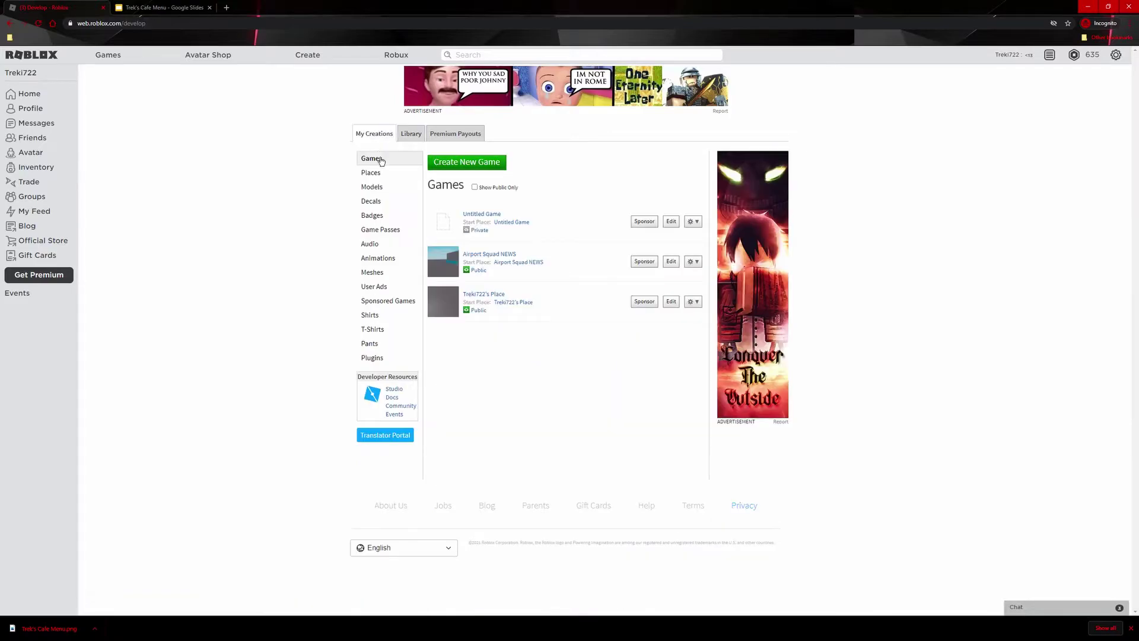
{"action": "left_click", "coordinate": [379, 215]}
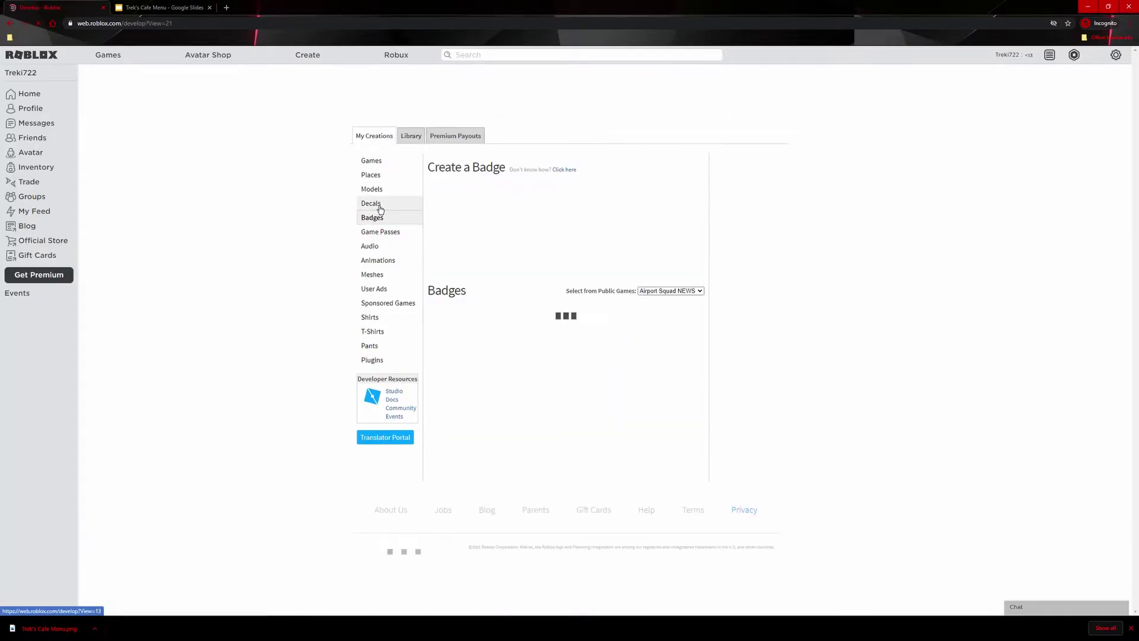
{"action": "left_click", "coordinate": [380, 208]}
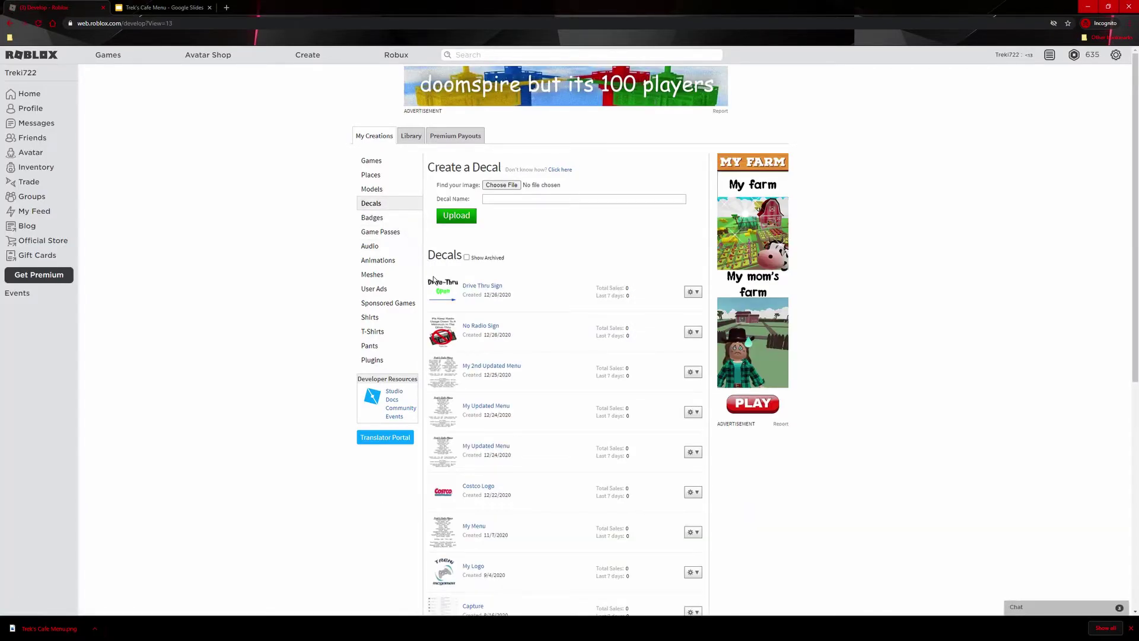
- Choose "Trek's Cafe Menu.png" from the Downloads folder as the image for the new decal
{"action": "left_click", "coordinate": [499, 185]}
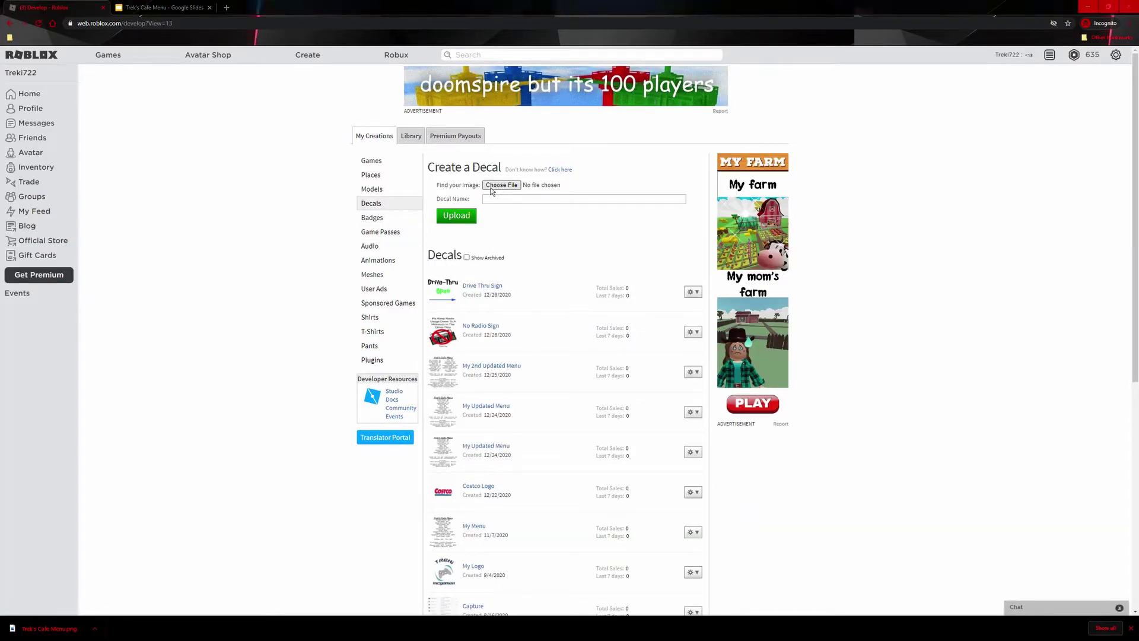
{"action": "left_click", "coordinate": [39, 77]}
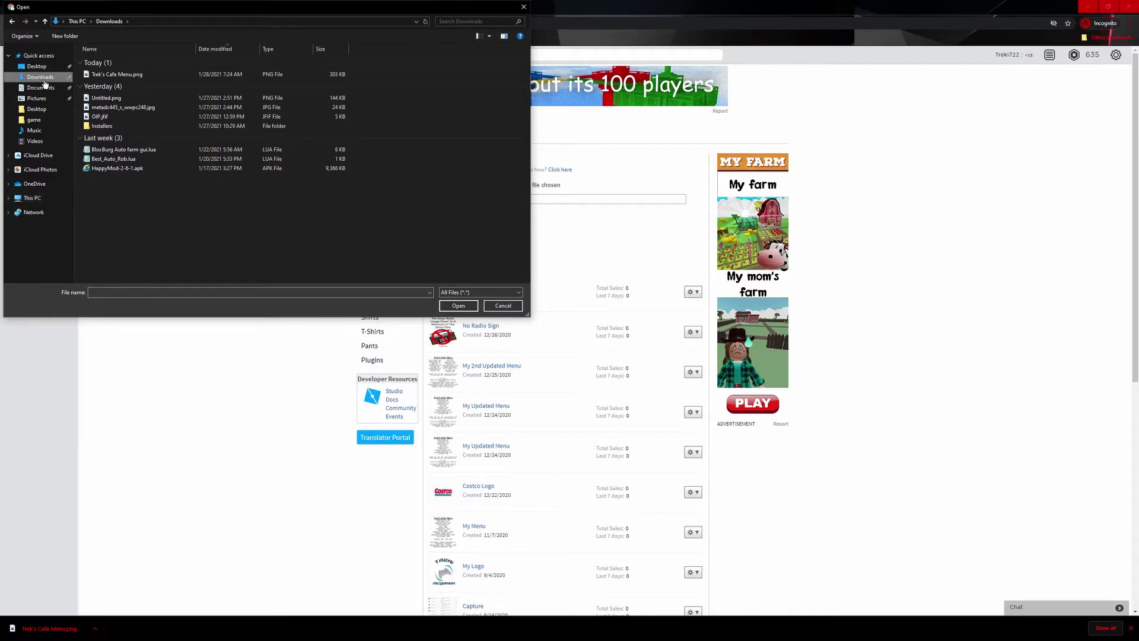
{"action": "double_click", "coordinate": [102, 76]}
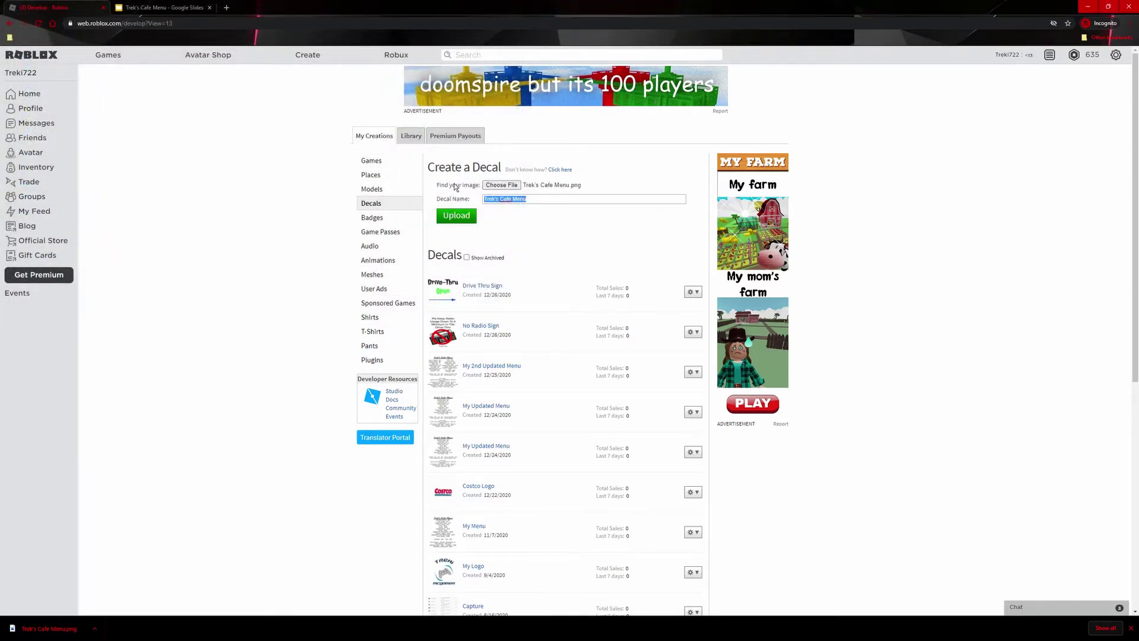
- Clear the prefilled decal name in the Create a Decal form
{"action": "left_click", "coordinate": [534, 199]}
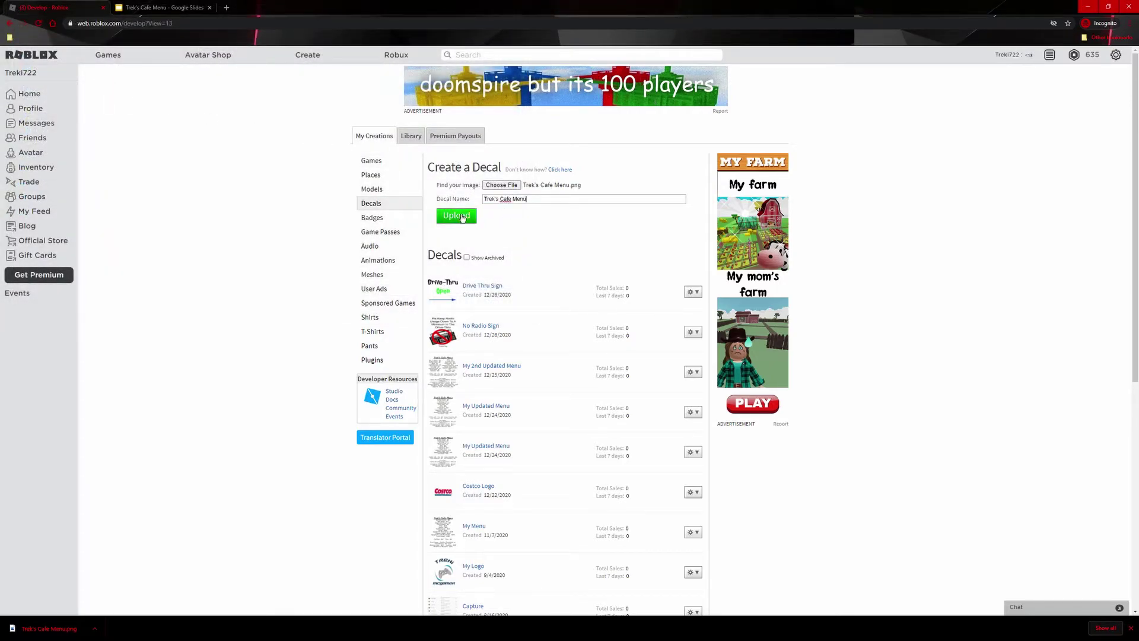
{"action": "left_click_drag", "start_coordinate": [536, 199], "coordinate": [476, 198]}
{"action": "left_click", "coordinate": [554, 262]}
{"action": "key", "text": "BackSpace"}
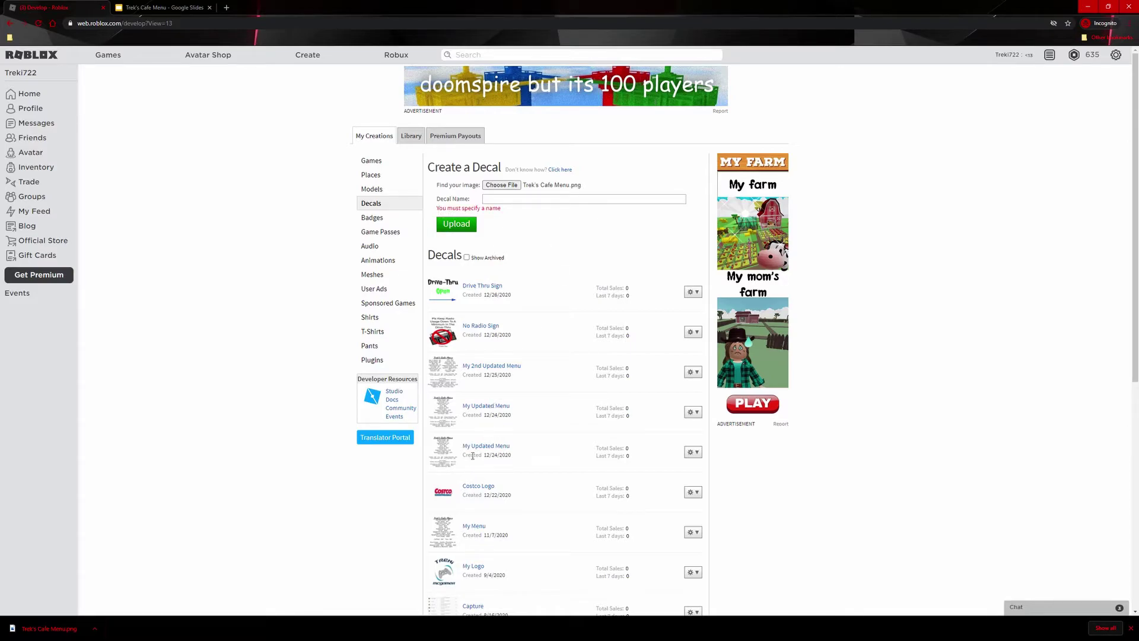
- Open the existing decal "My 2nd Updated Menu" and copy its image ID from the page address
{"action": "scroll", "coordinate": [470, 446], "scroll_direction": "down", "scroll_amount": 1}
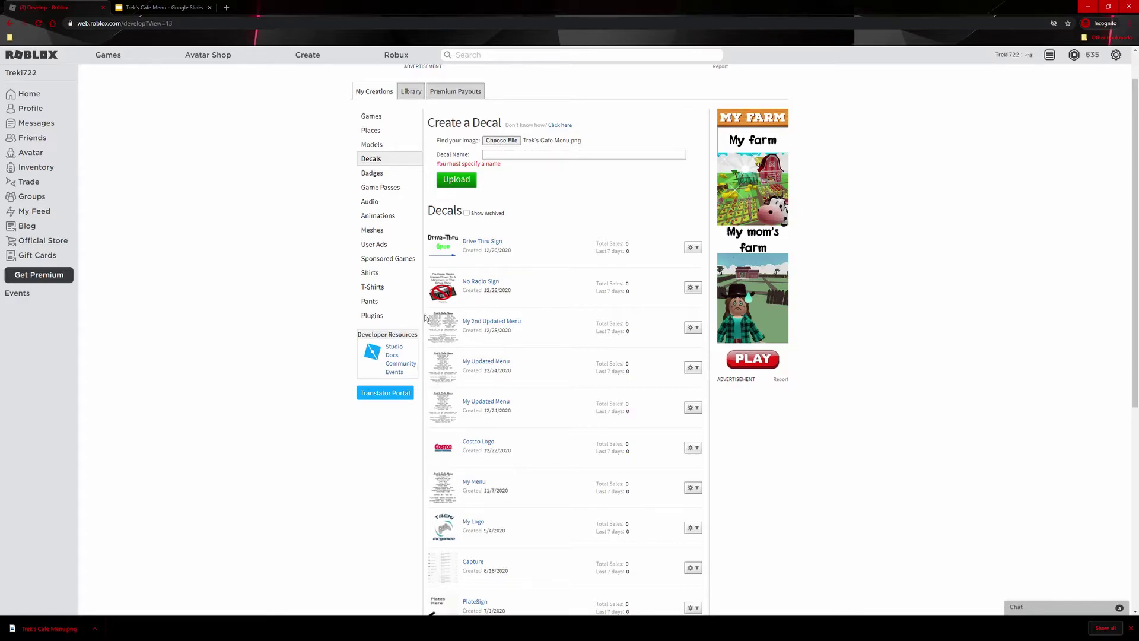
{"action": "left_click", "coordinate": [489, 323]}
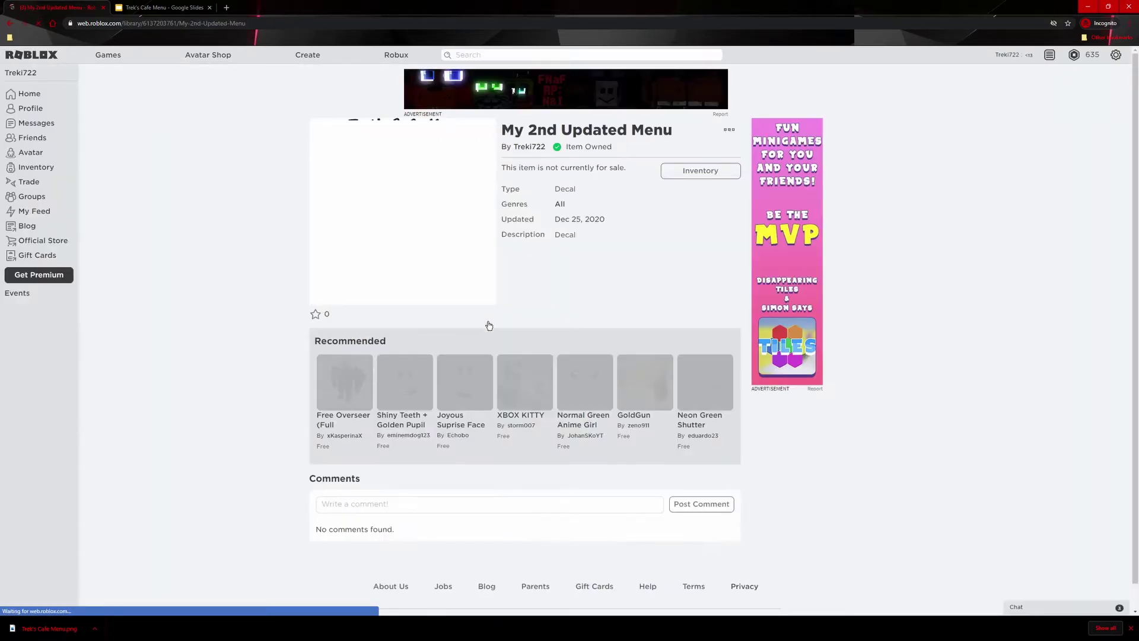
{"action": "left_click", "coordinate": [140, 23]}
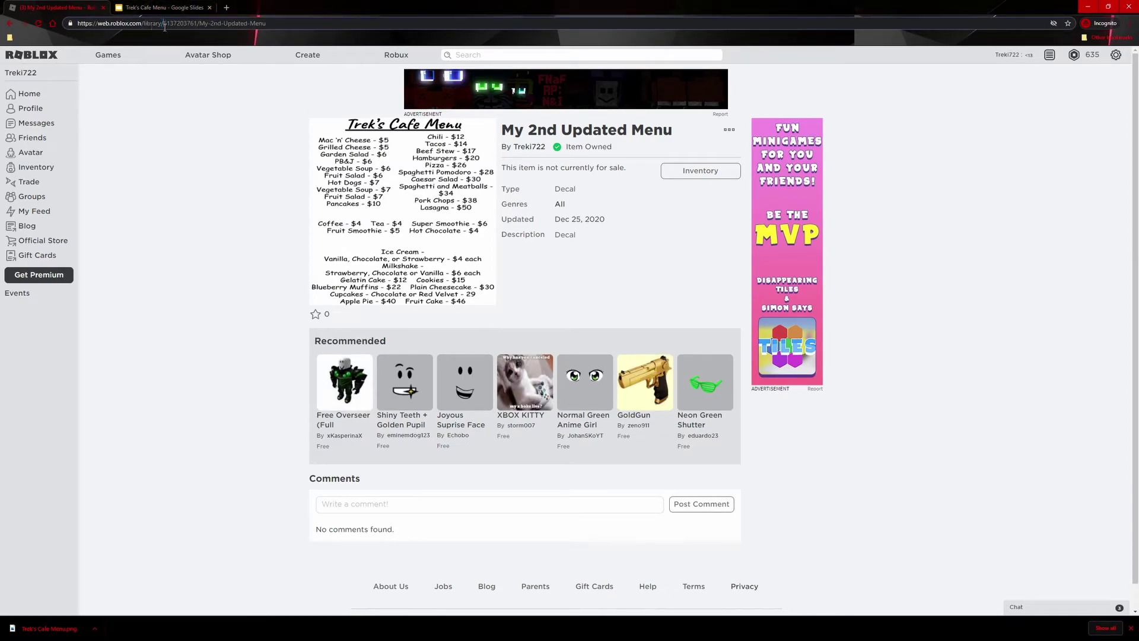
{"action": "double_click", "coordinate": [184, 27]}
{"action": "key", "text": "ctrl+c"}
{"action": "left_click", "coordinate": [171, 223]}
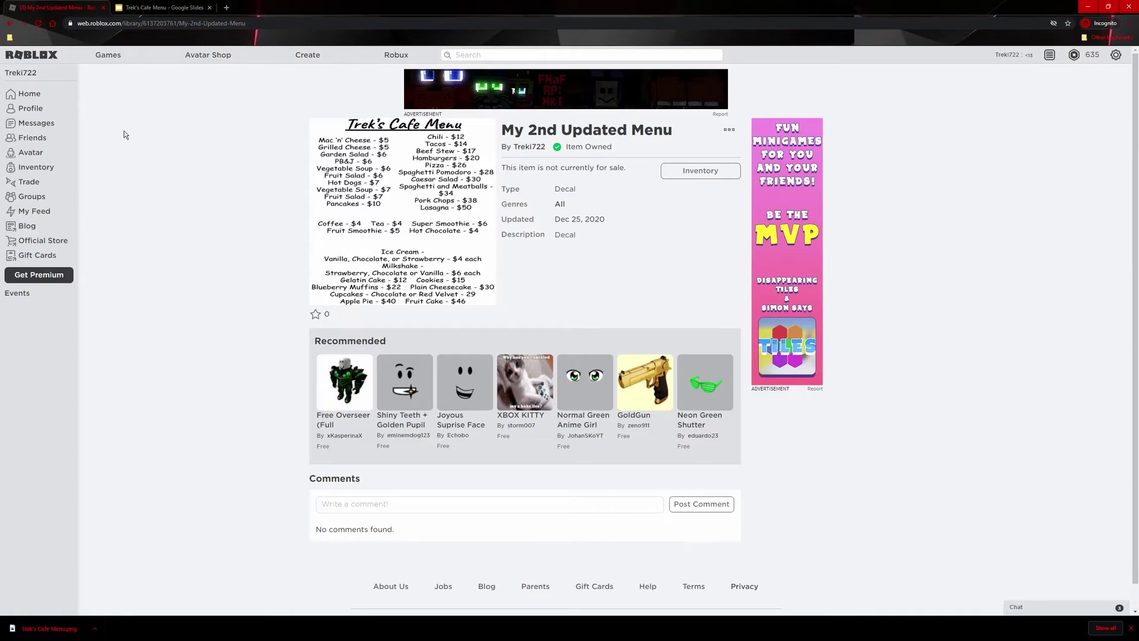
- Open Welcome to Bloxburg from the Roblox home page, launch the game and start playing
{"action": "left_click", "coordinate": [13, 94]}
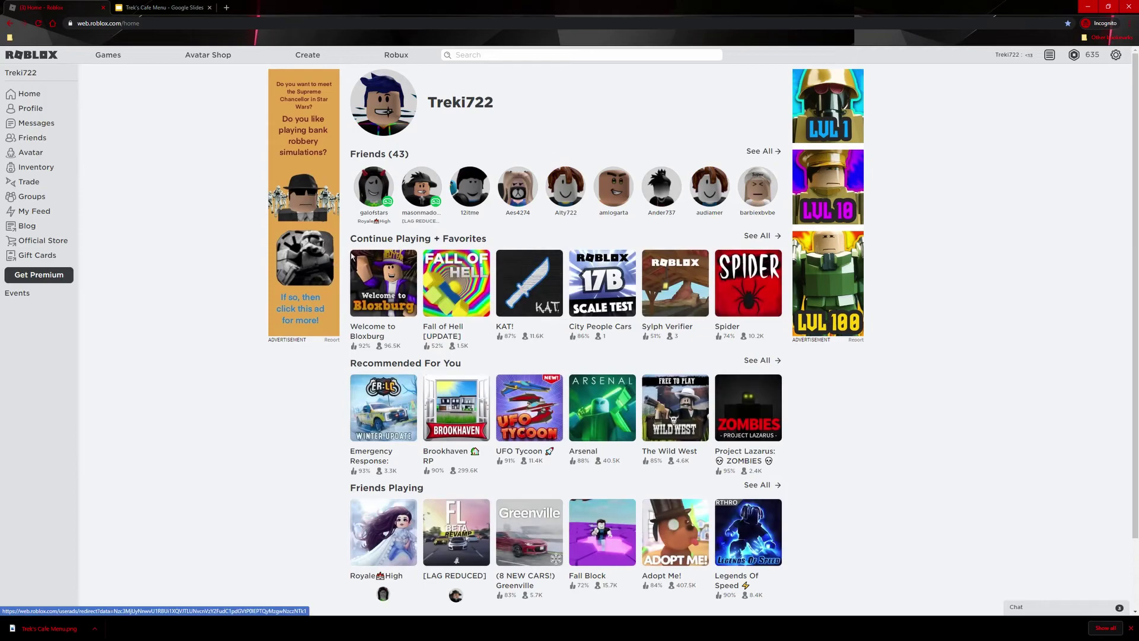
{"action": "left_click", "coordinate": [382, 285]}
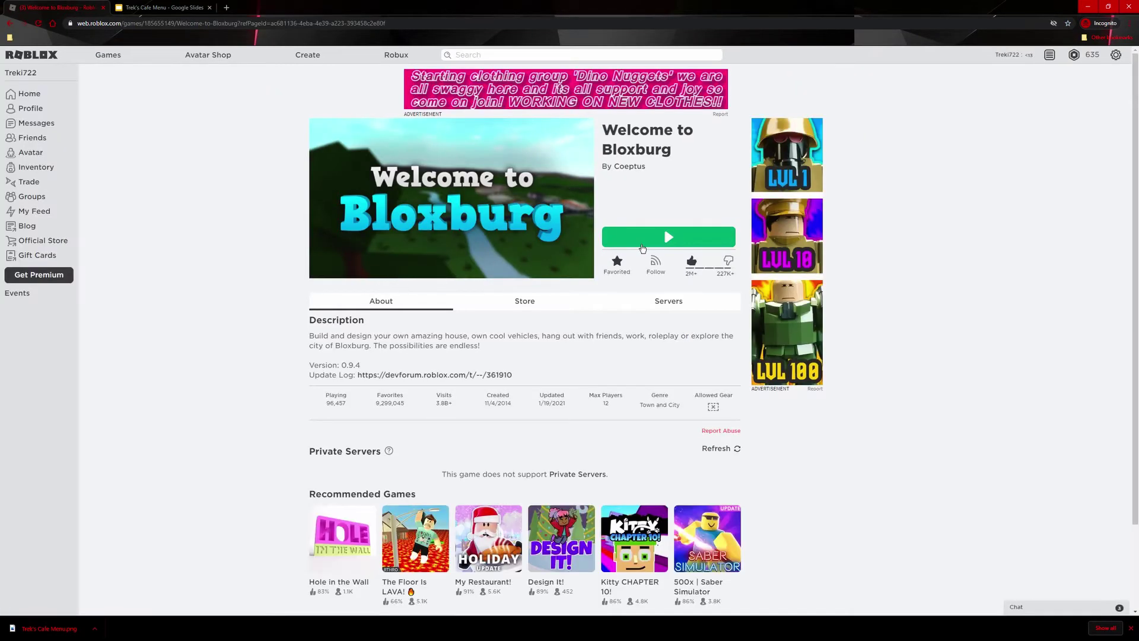
{"action": "left_click", "coordinate": [647, 239]}
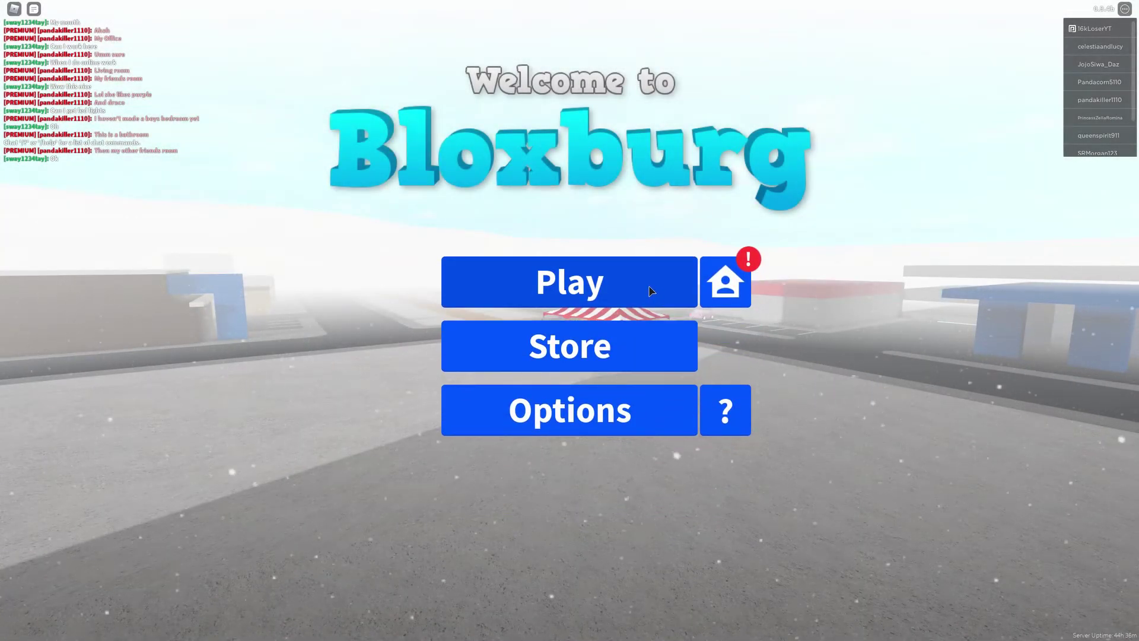
{"action": "left_click", "coordinate": [650, 291]}
{"action": "left_click", "coordinate": [653, 243]}
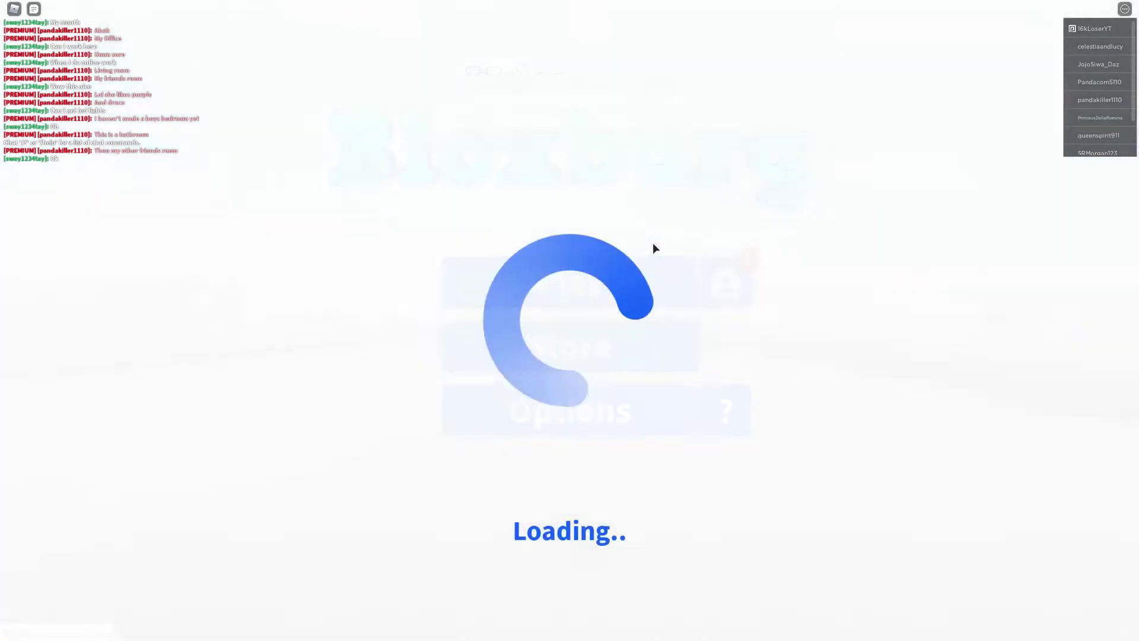
{"action": "left_click", "coordinate": [586, 579]}
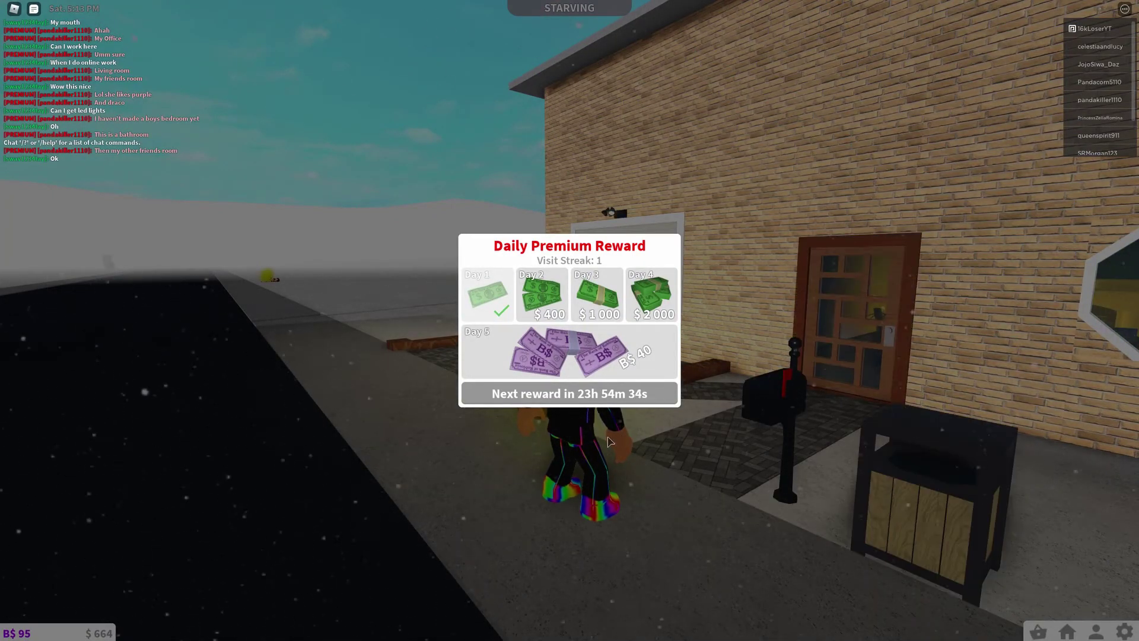
- Dismiss the daily premium reward and walk along the cafe wall to the pizza menu sign beside the serving window
{"action": "key", "text": "w"}
{"action": "key", "text": "d"}
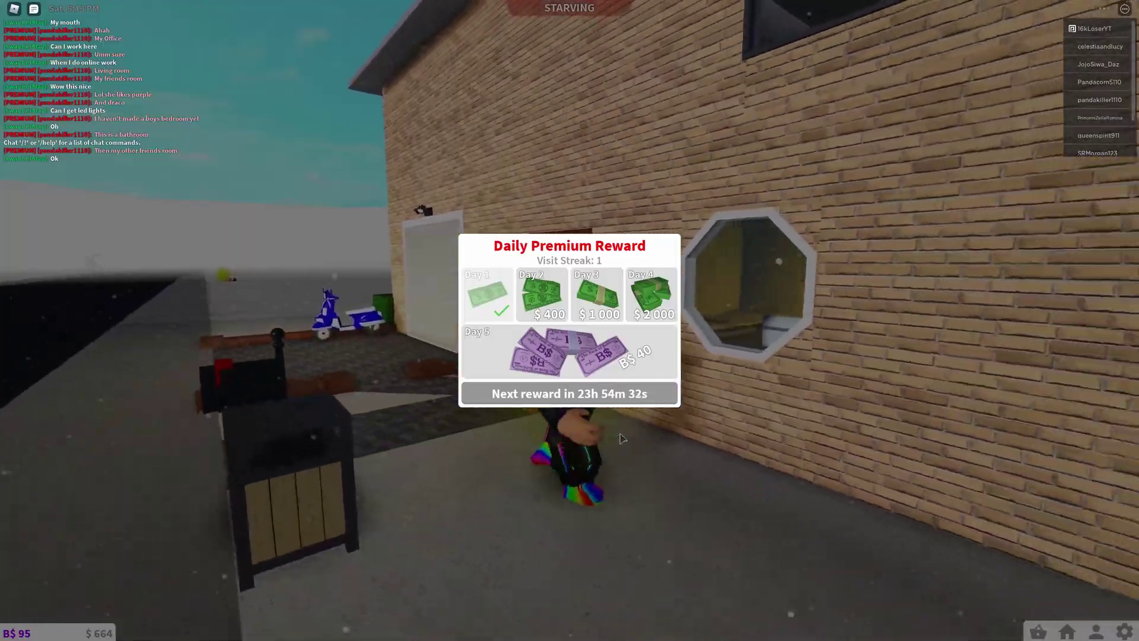
{"action": "key", "text": "s"}
{"action": "left_click", "coordinate": [598, 394]}
{"action": "key", "text": "space"}
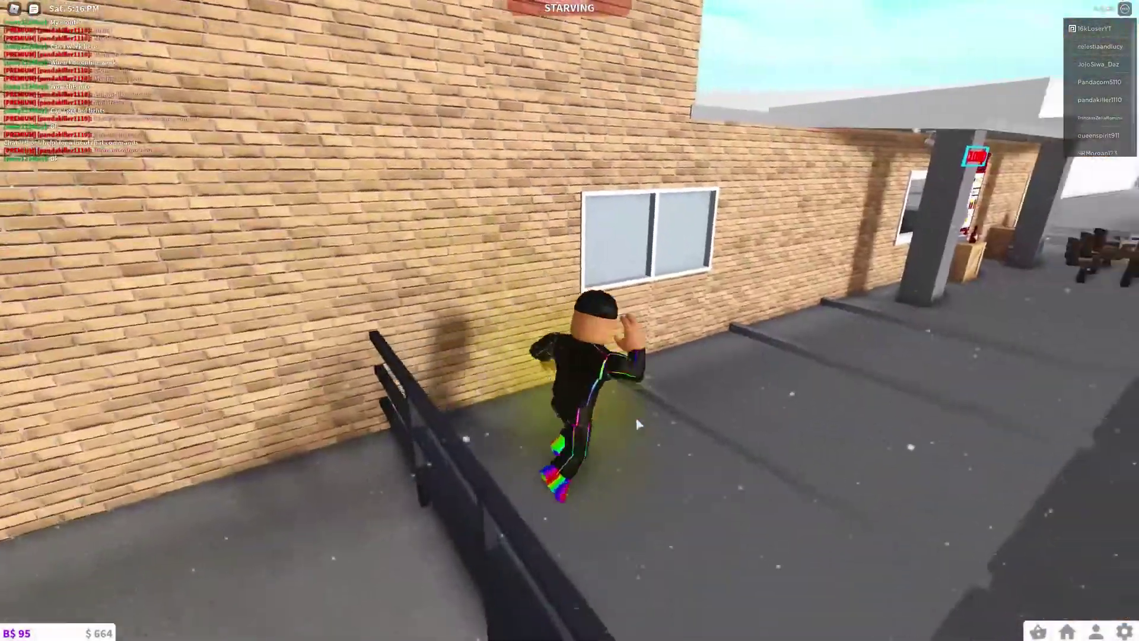
{"action": "key", "text": "w"}
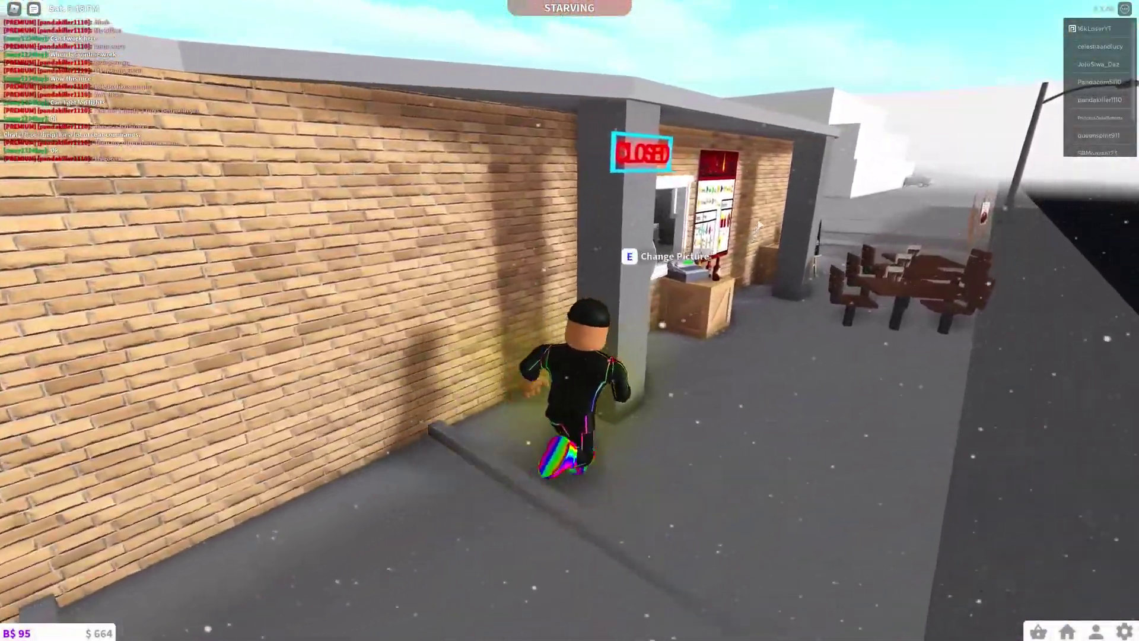
{"action": "key", "text": "d"}
{"action": "key", "text": "w"}
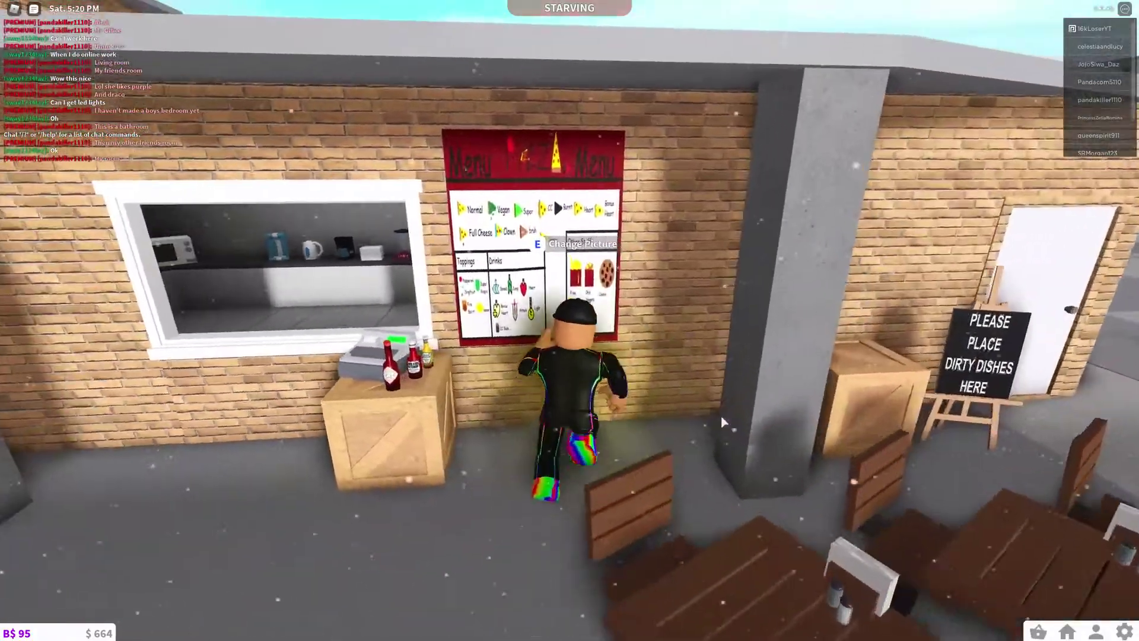
- Change the picture on the menu sign by adding the copied decal image ID
{"action": "key", "text": "e"}
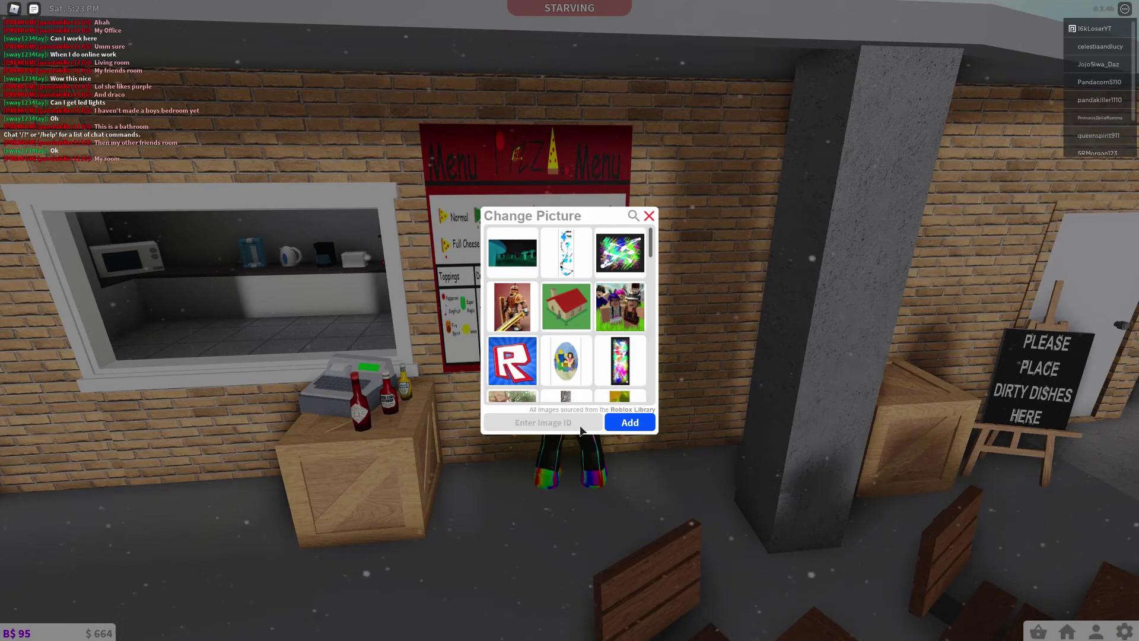
{"action": "left_click", "coordinate": [580, 424]}
{"action": "key", "text": "ctrl+v"}
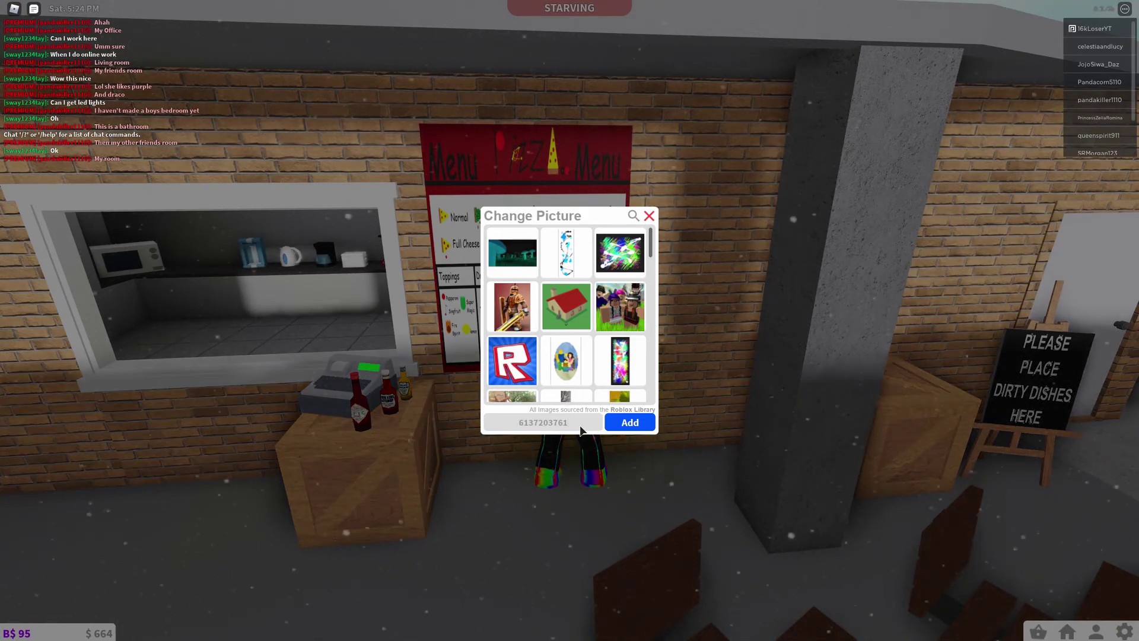
{"action": "left_click", "coordinate": [627, 423]}
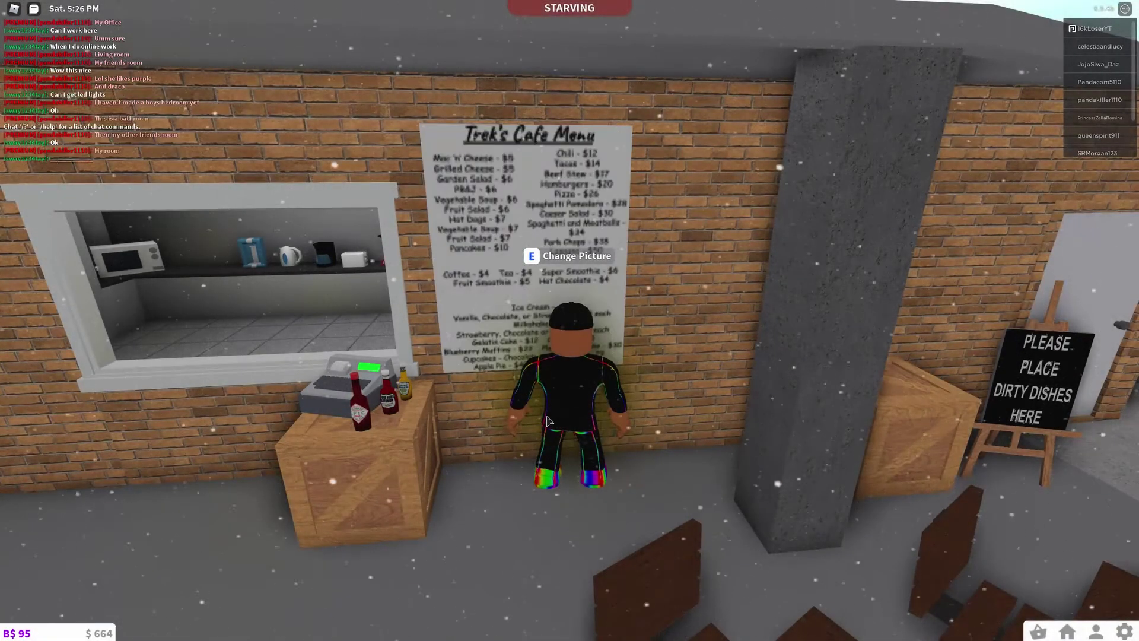
- Move around in front of the cafe to view the new menu sign on the wall
{"action": "key", "text": "s"}
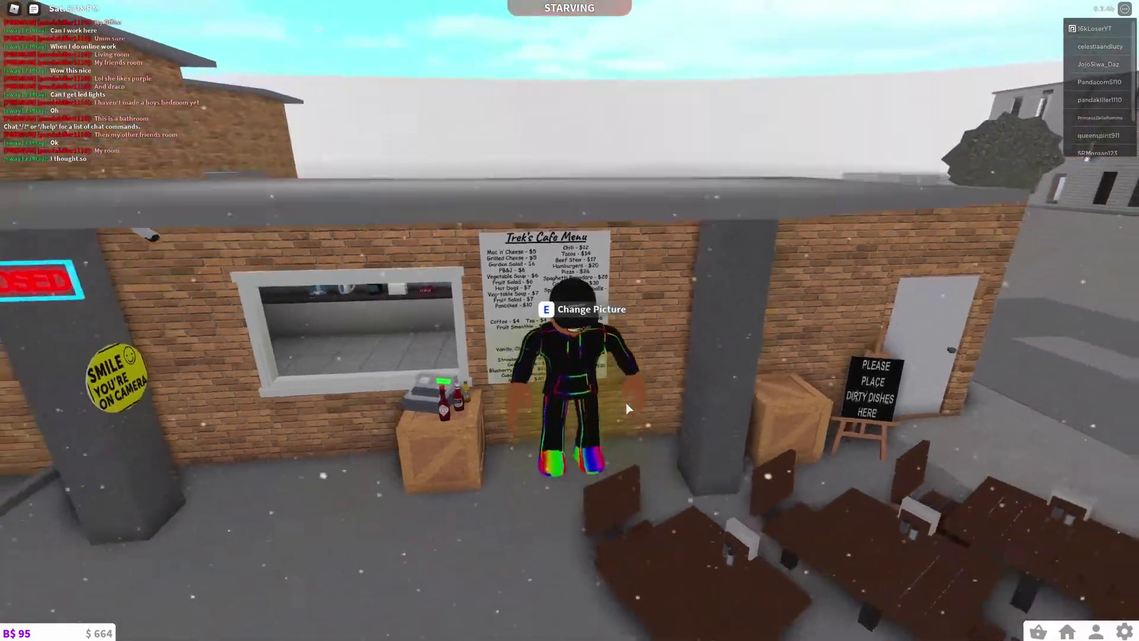
{"action": "key", "text": "d"}
{"action": "key", "text": "w"}
{"action": "key", "text": "space"}
{"action": "key", "text": "a"}
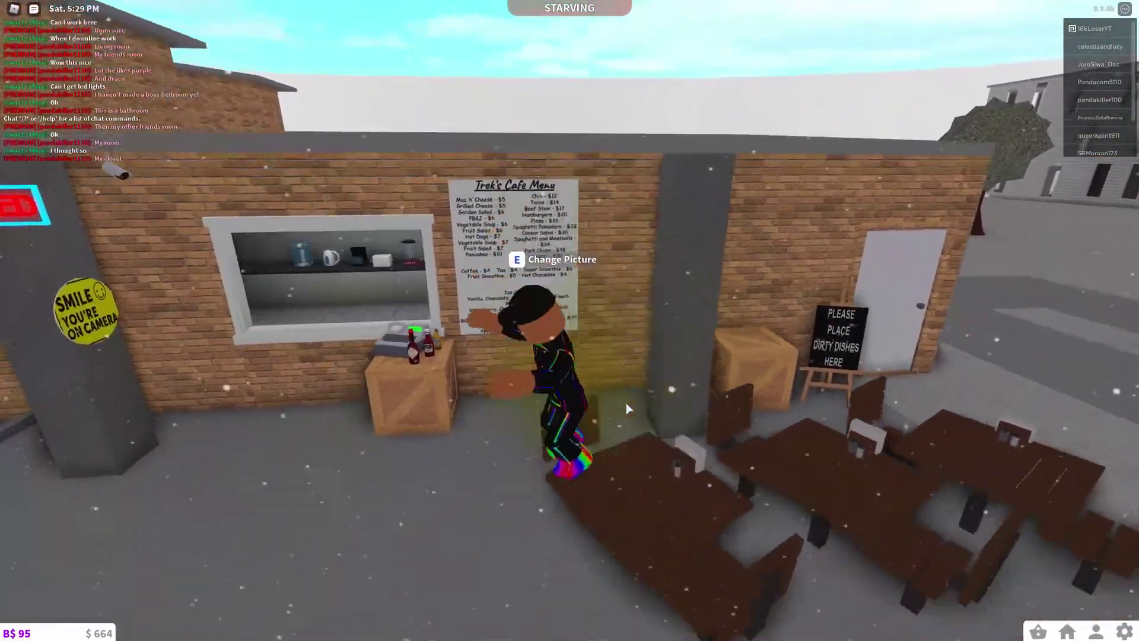
{"action": "key", "text": "d"}
{"action": "key", "text": "space"}
{"action": "key", "text": "a"}
{"action": "key", "text": "space"}
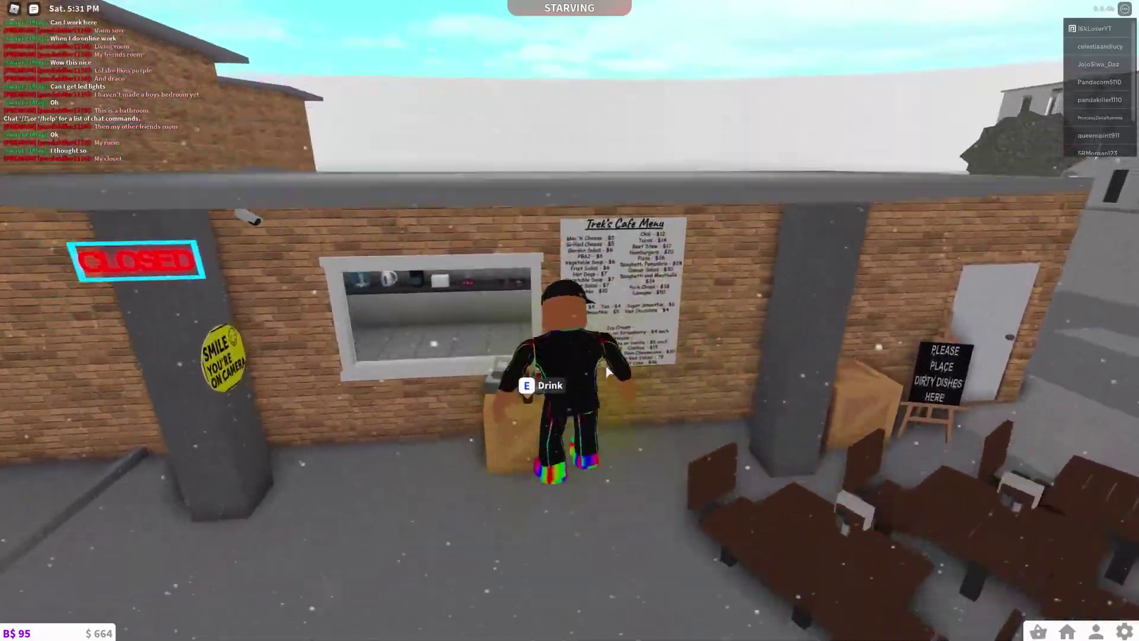
{"action": "key", "text": "d"}
{"action": "key", "text": "a"}
{"action": "key", "text": "space"}
{"action": "key", "text": "w"}
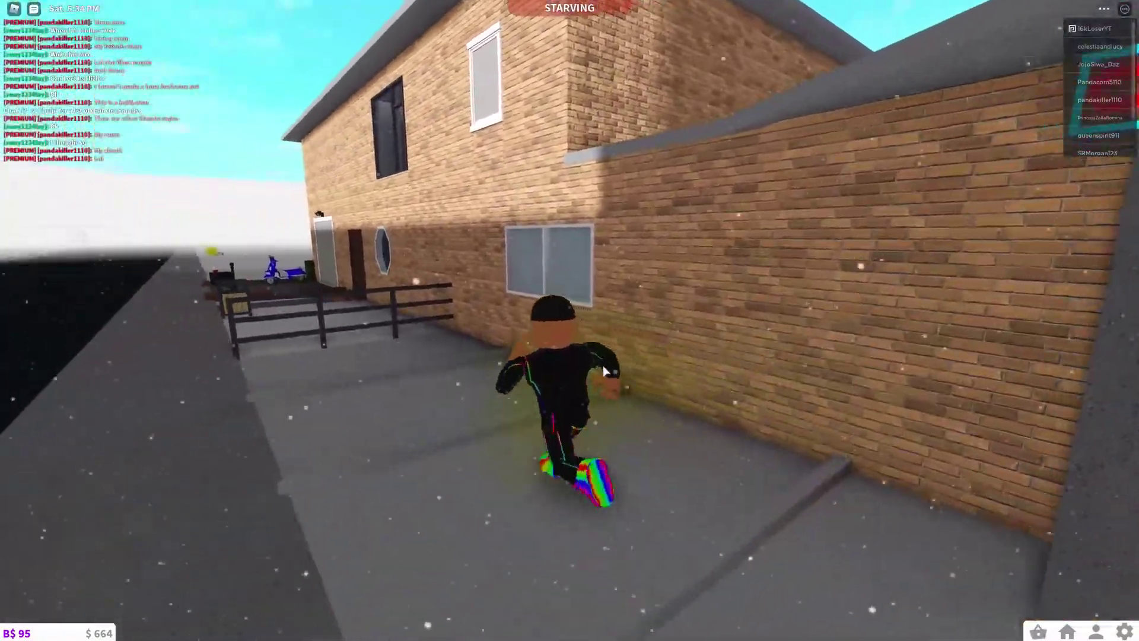
{"action": "key", "text": "s"}
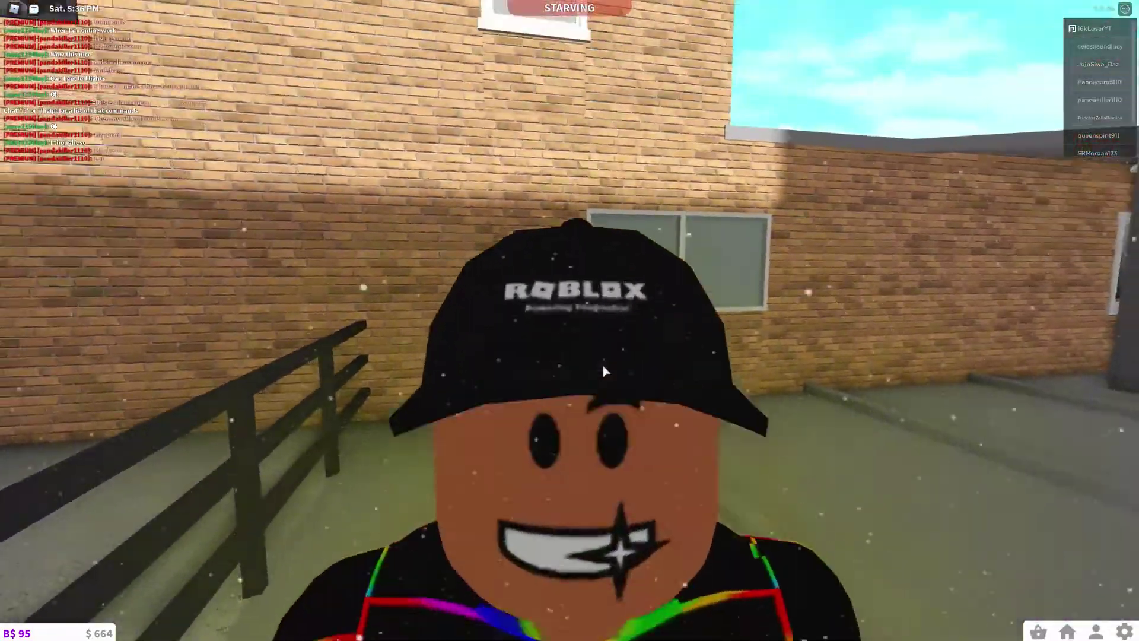
{"action": "key", "text": "a"}
{"action": "key", "text": "s"}
{"action": "key", "text": "a"}
{"action": "key", "text": "w"}
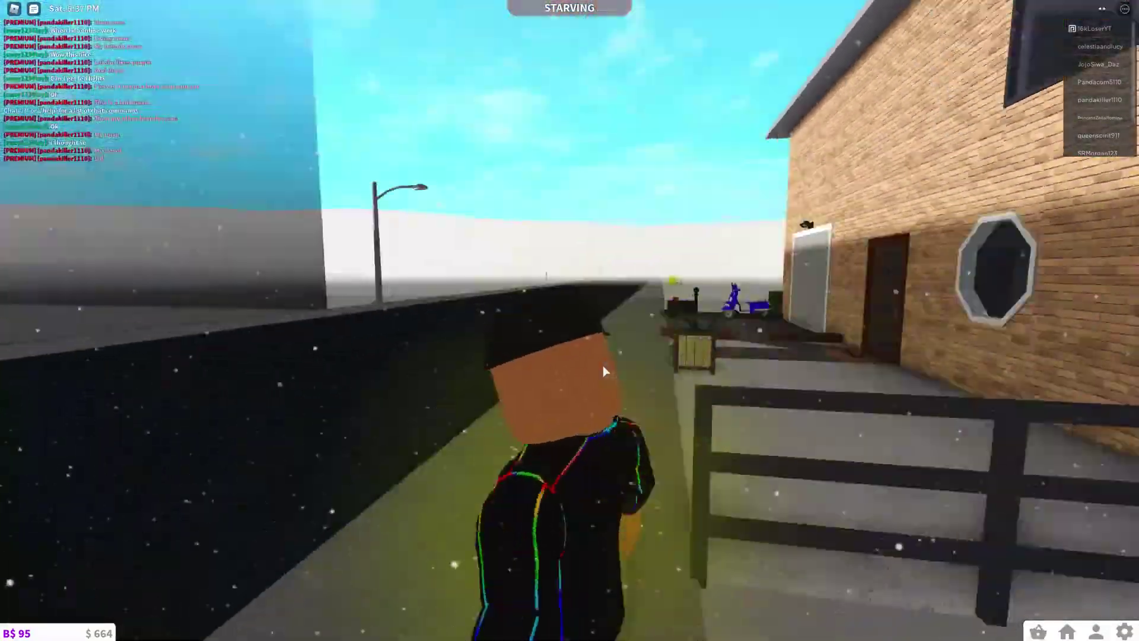
{"action": "key", "text": "a"}
{"action": "key", "text": "w"}
{"action": "key", "text": "w"}
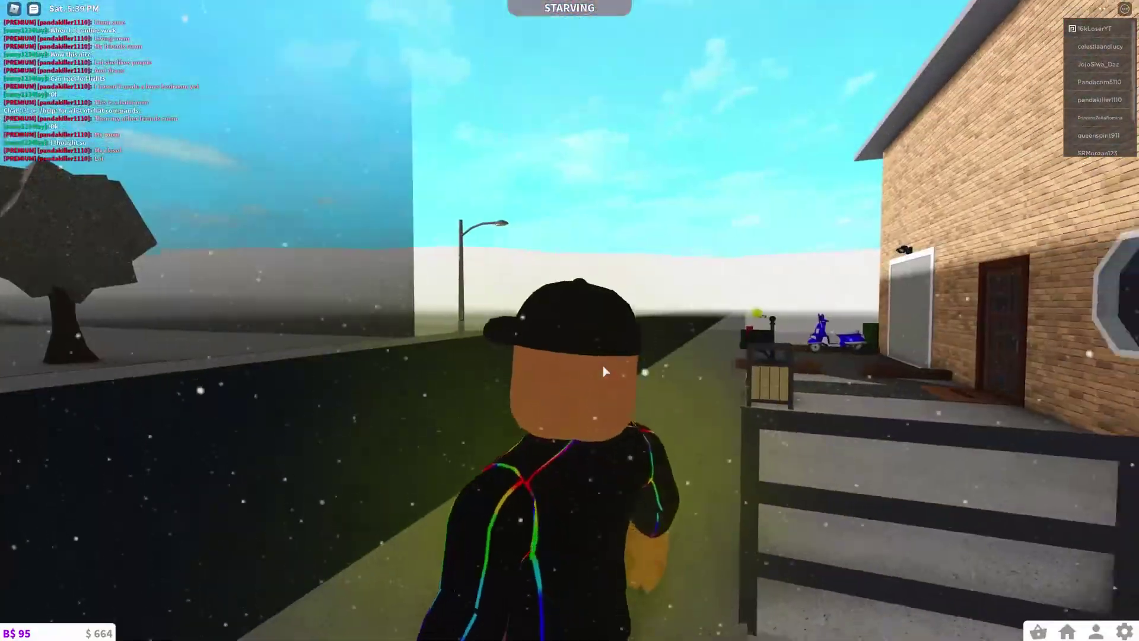
{"action": "key", "text": "a"}
{"action": "key", "text": "s"}
{"action": "right_click", "coordinate": [603, 365]}
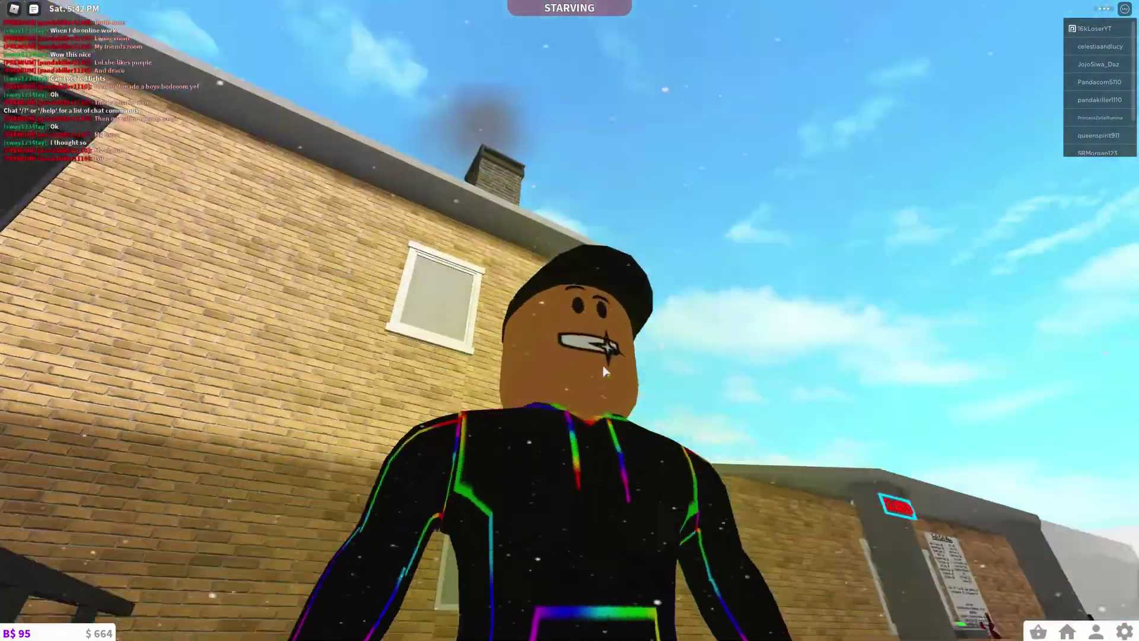
{"action": "scroll", "coordinate": [616, 369], "scroll_direction": "down", "scroll_amount": 5}
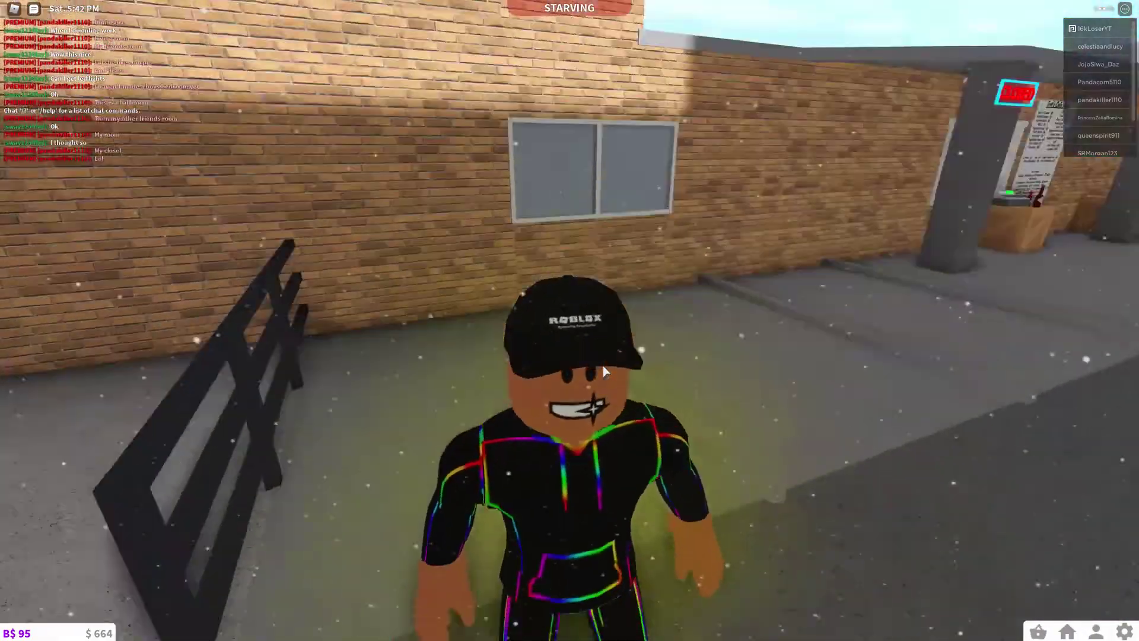